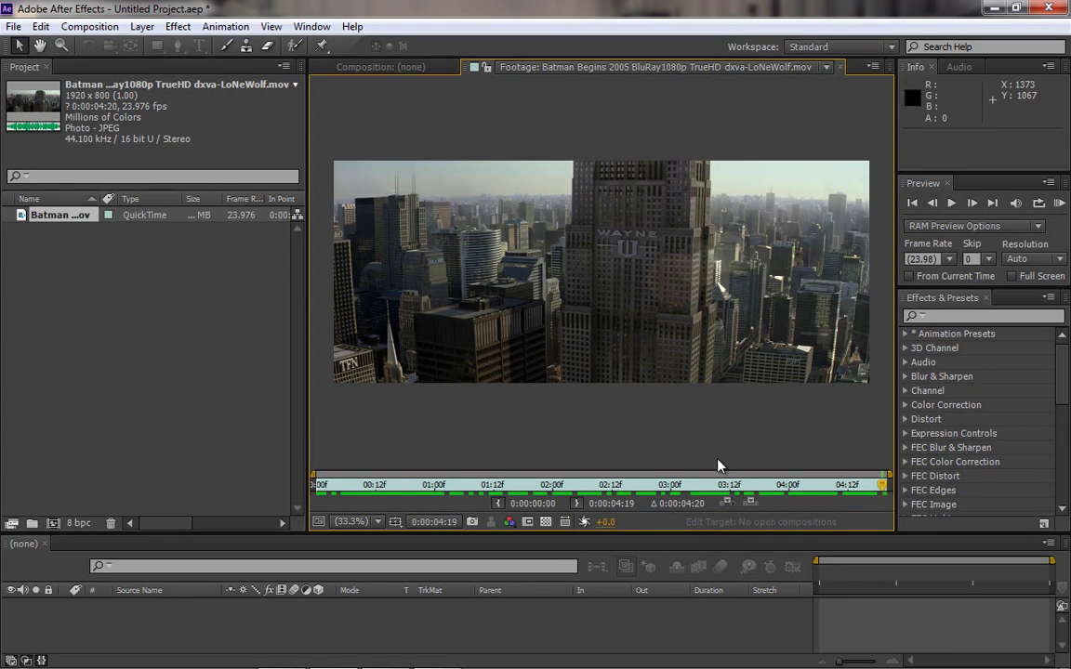
Rewind the Batman Begins footage to its first frame and create a new composition from the clip
drag(879, 493, 307, 488)
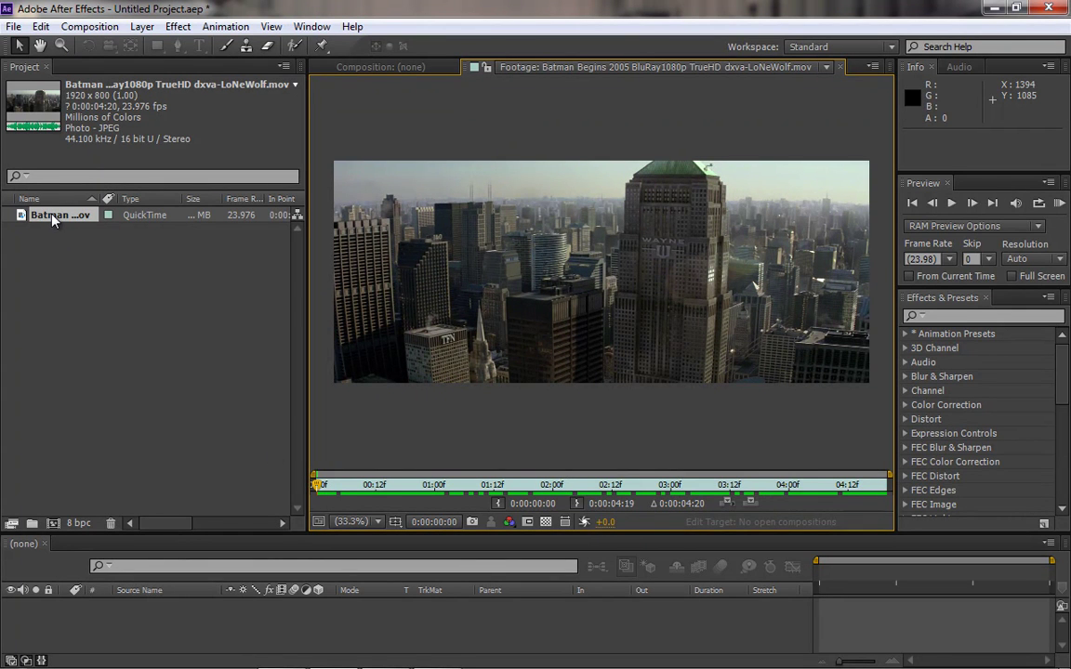
drag(52, 214, 48, 222)
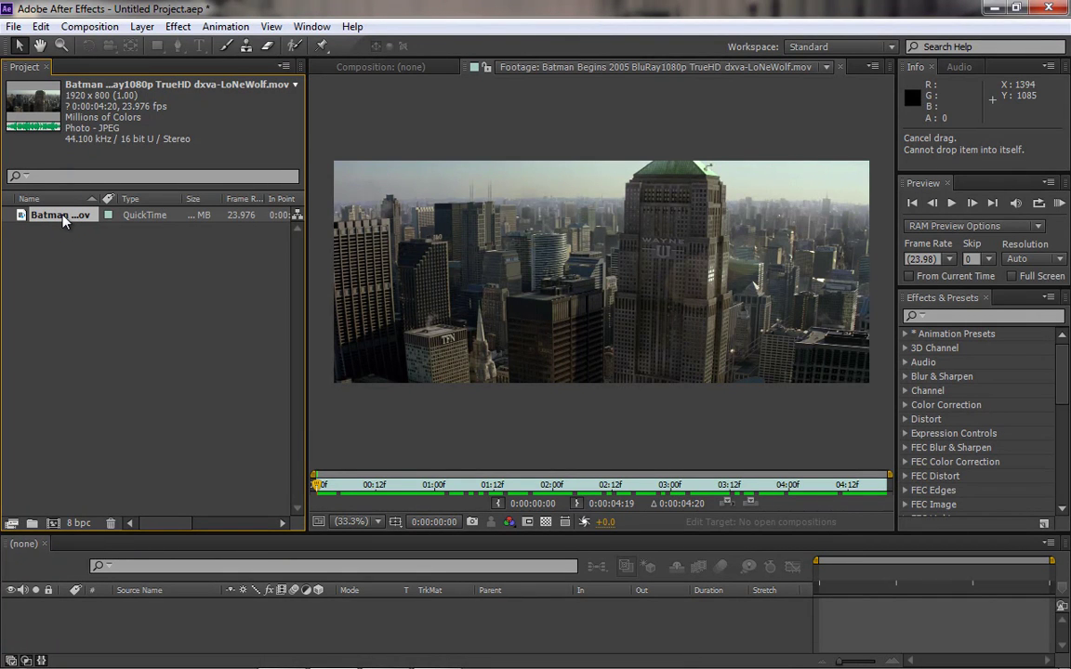
drag(63, 216, 59, 528)
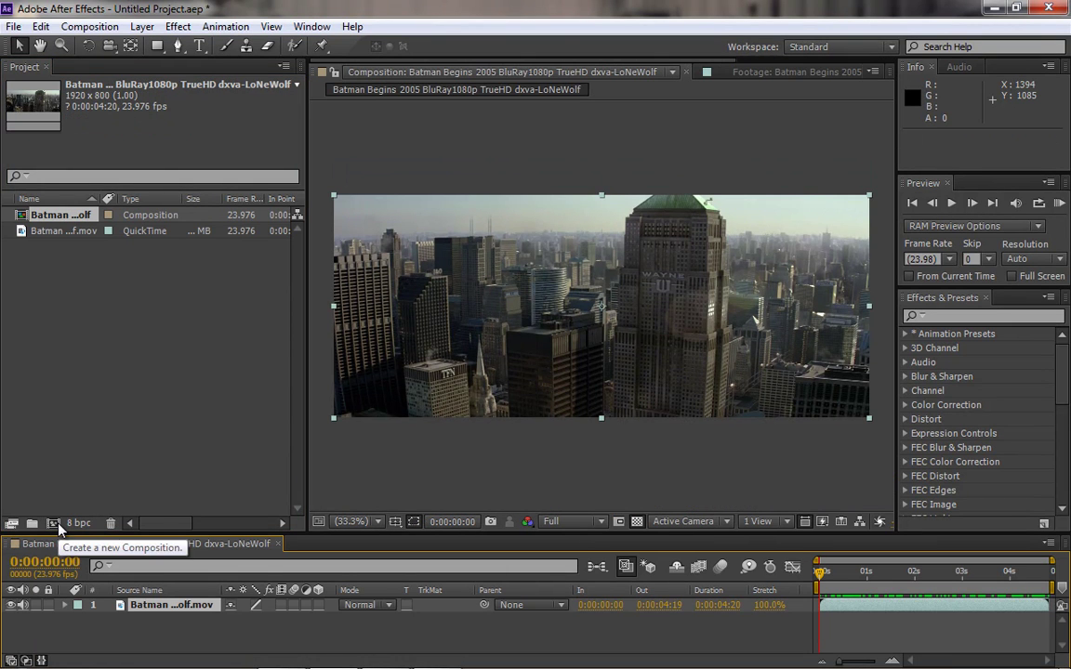
click(56, 217)
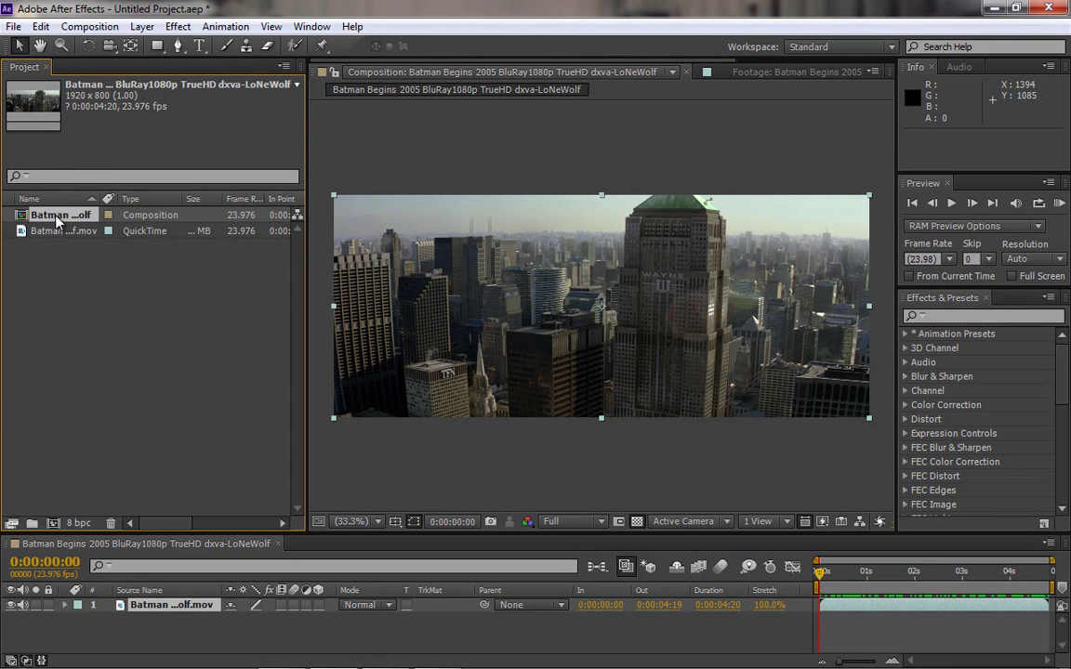
Preview the composition's motion and return to its first frame
drag(820, 572, 903, 574)
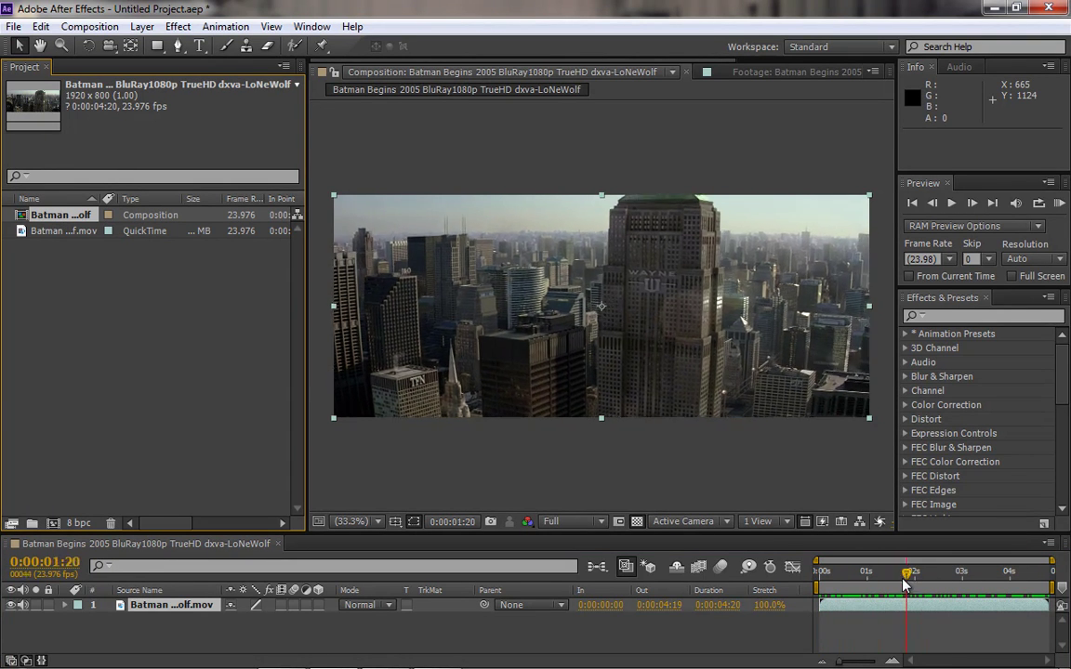
key(space)
click(785, 566)
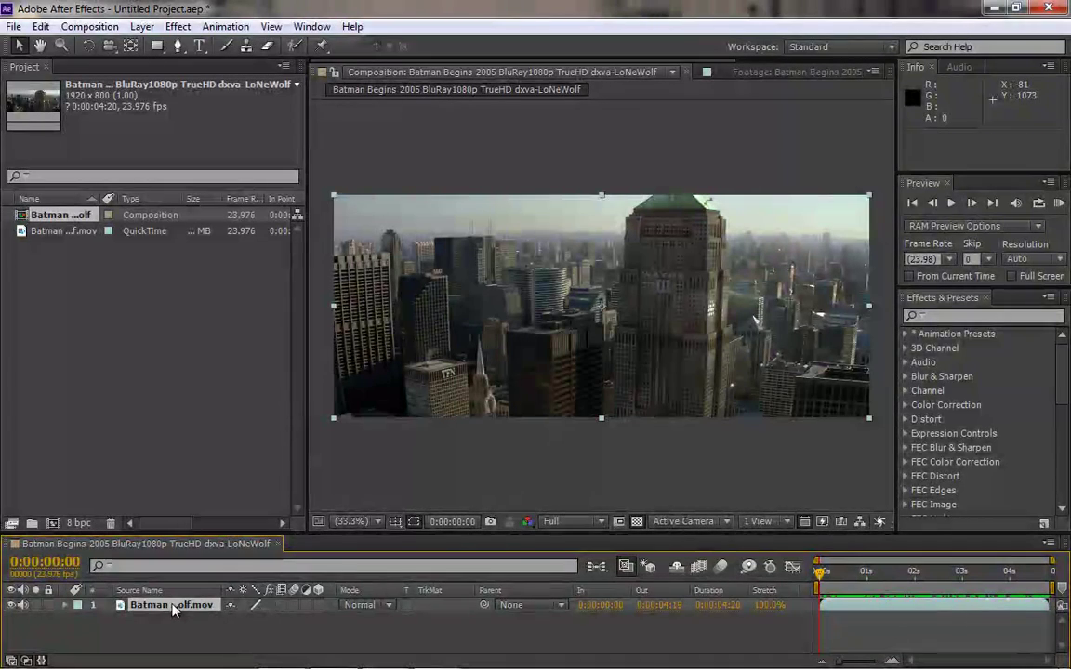
Send the footage layer to mocha AE for tracking and create the project with the default frame range 0 to 115
click(144, 609)
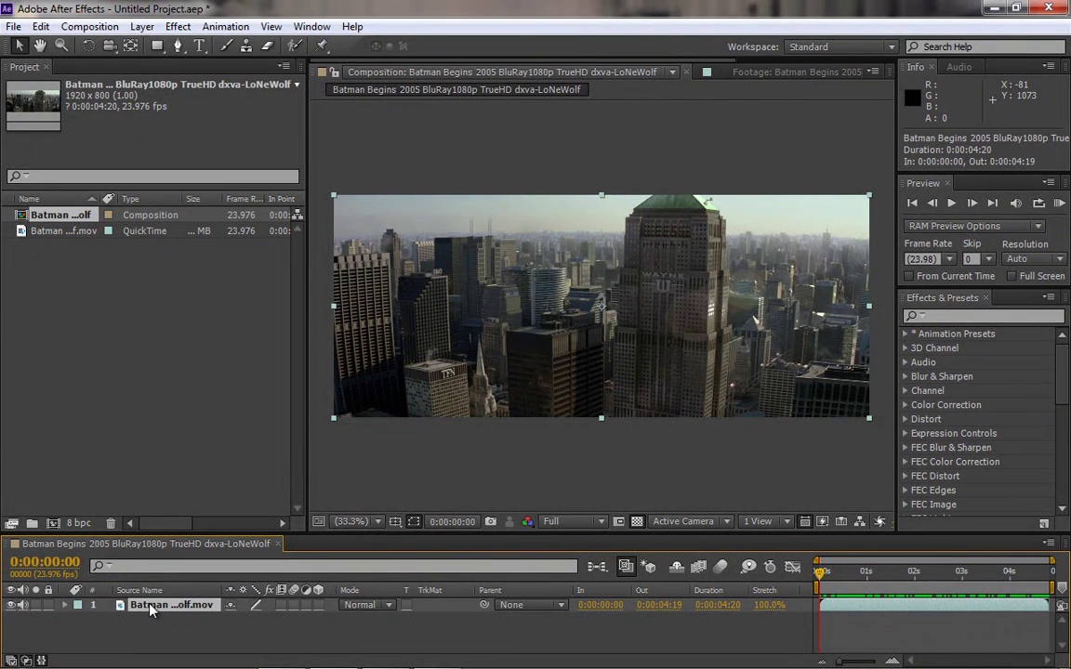
click(233, 29)
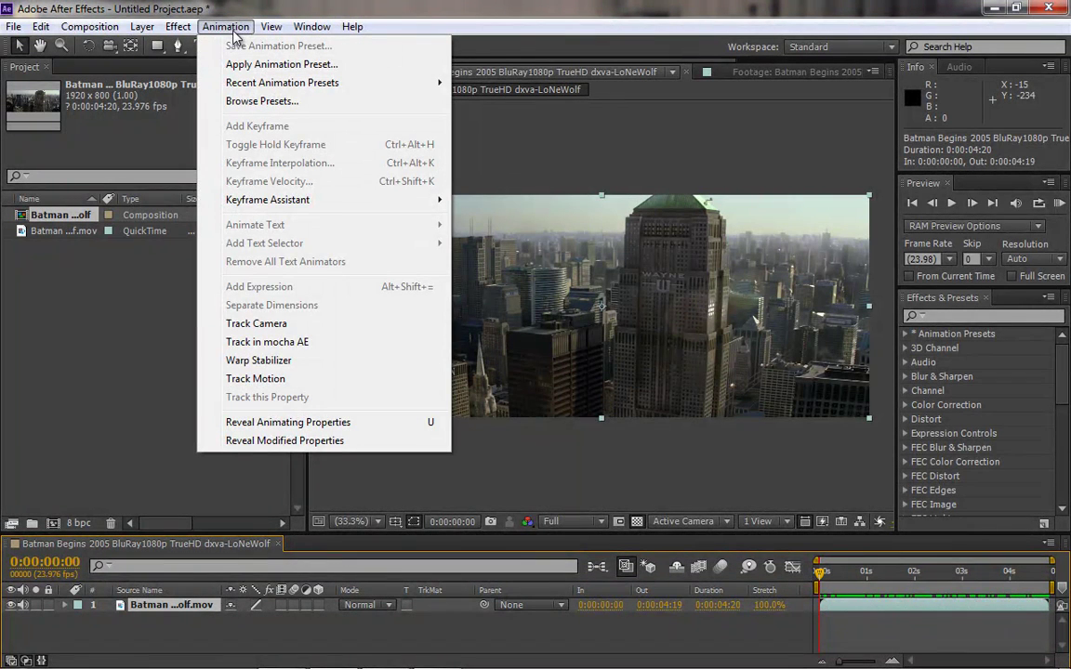
click(295, 344)
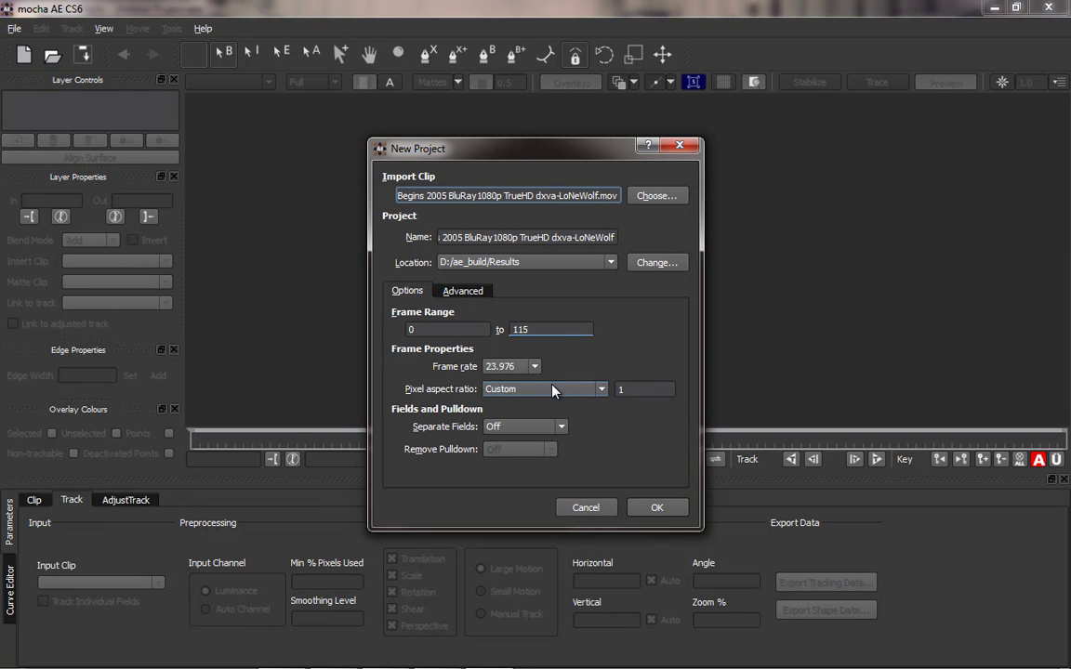
click(653, 508)
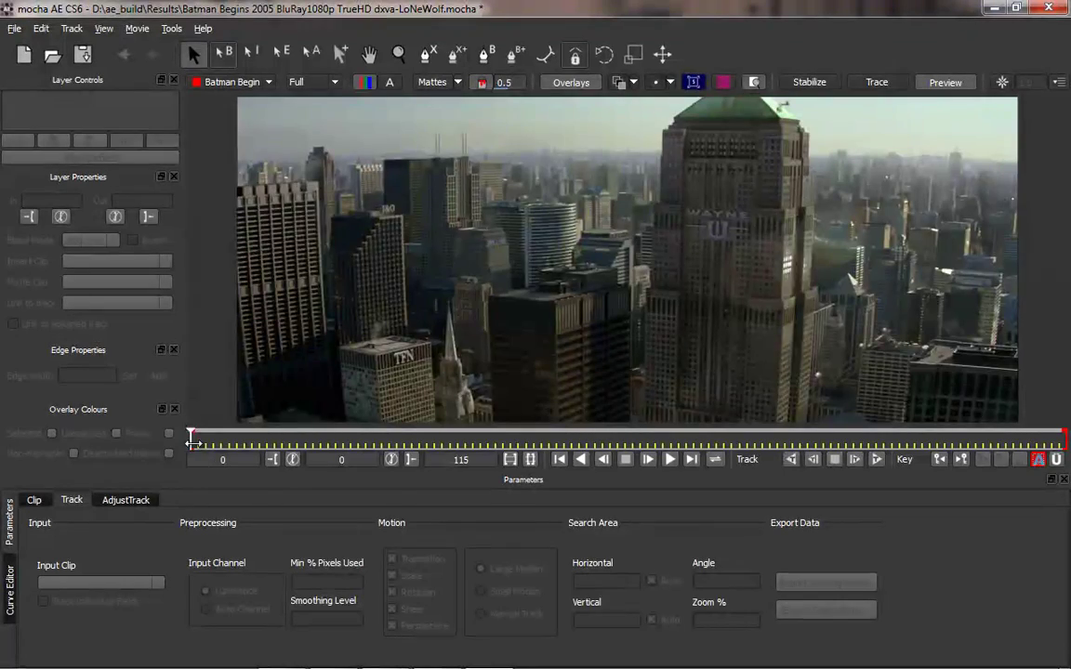
Play the imported clip through in mocha AE and return to frame 0
click(671, 459)
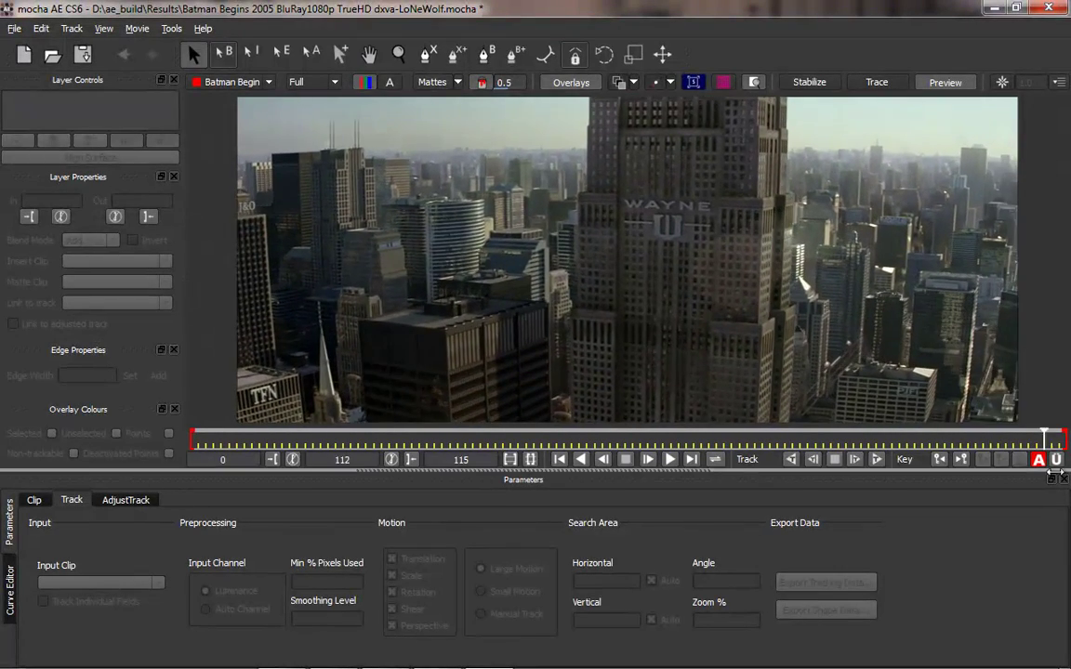
drag(295, 424, 88, 367)
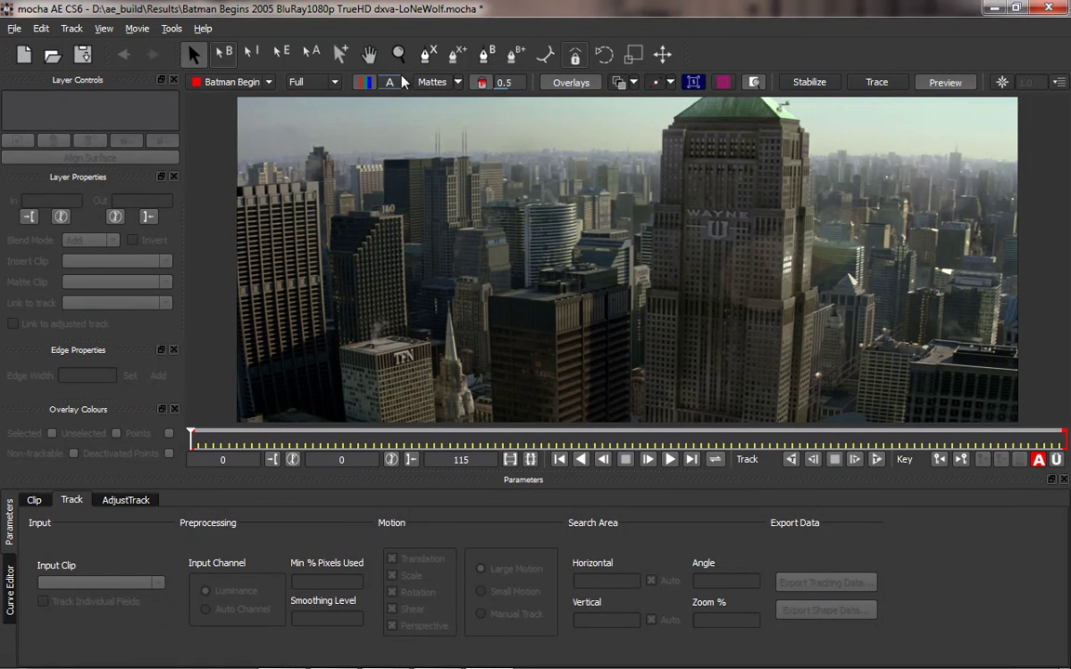
Frame the WAYNE lettering and emblem on the tower closely in the viewer
click(398, 56)
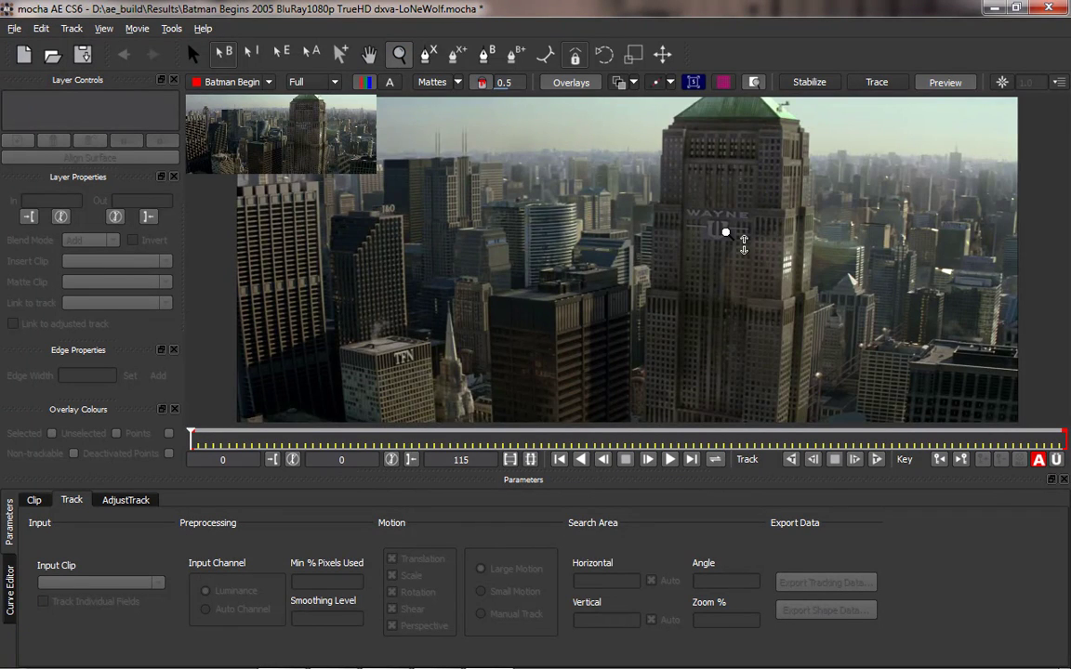
scroll(726, 227, up, 4)
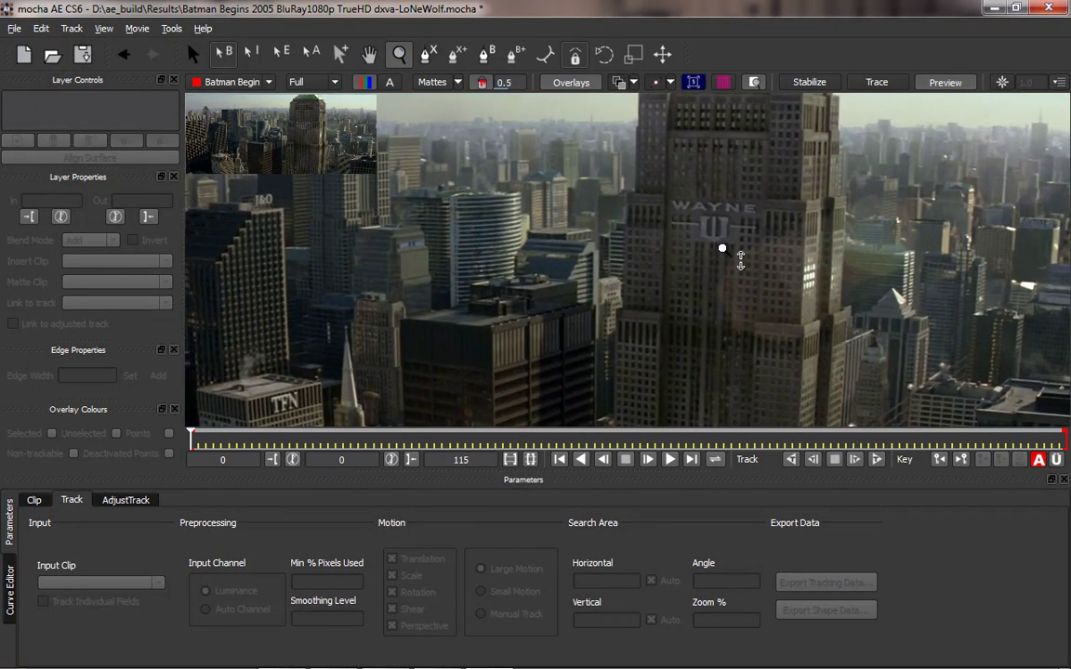
scroll(734, 255, up, 3)
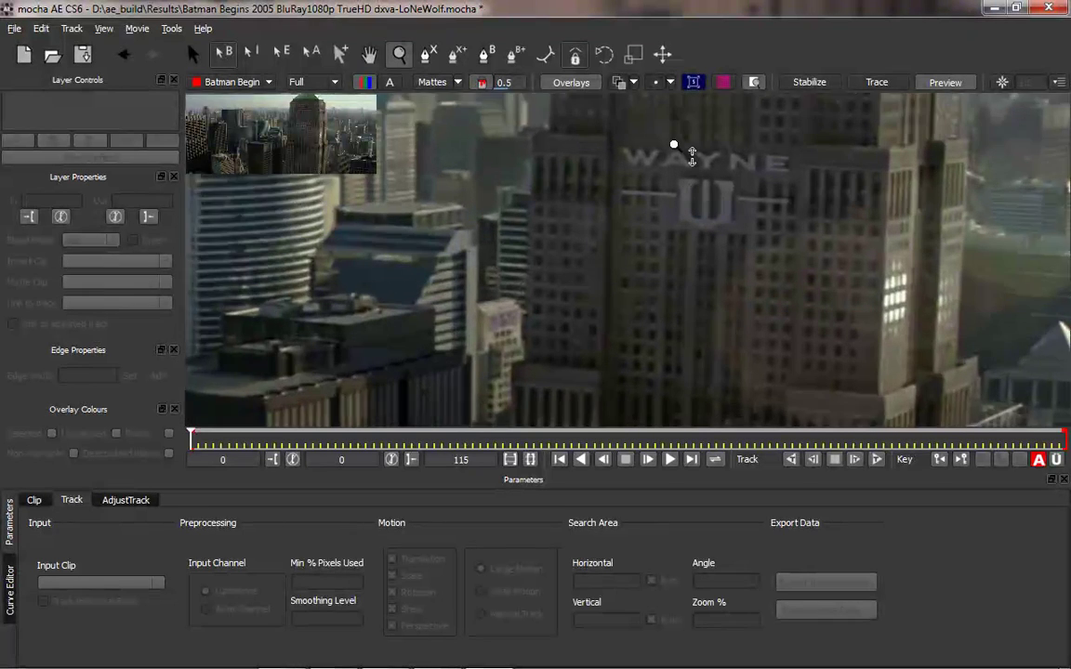
scroll(733, 255, up, 1)
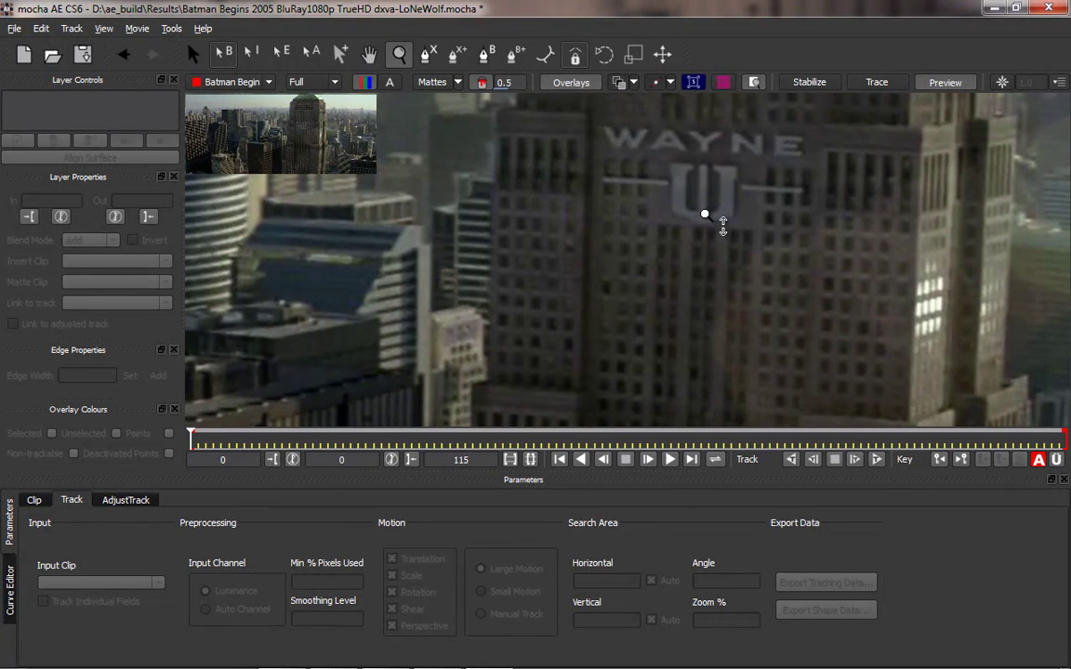
click(370, 56)
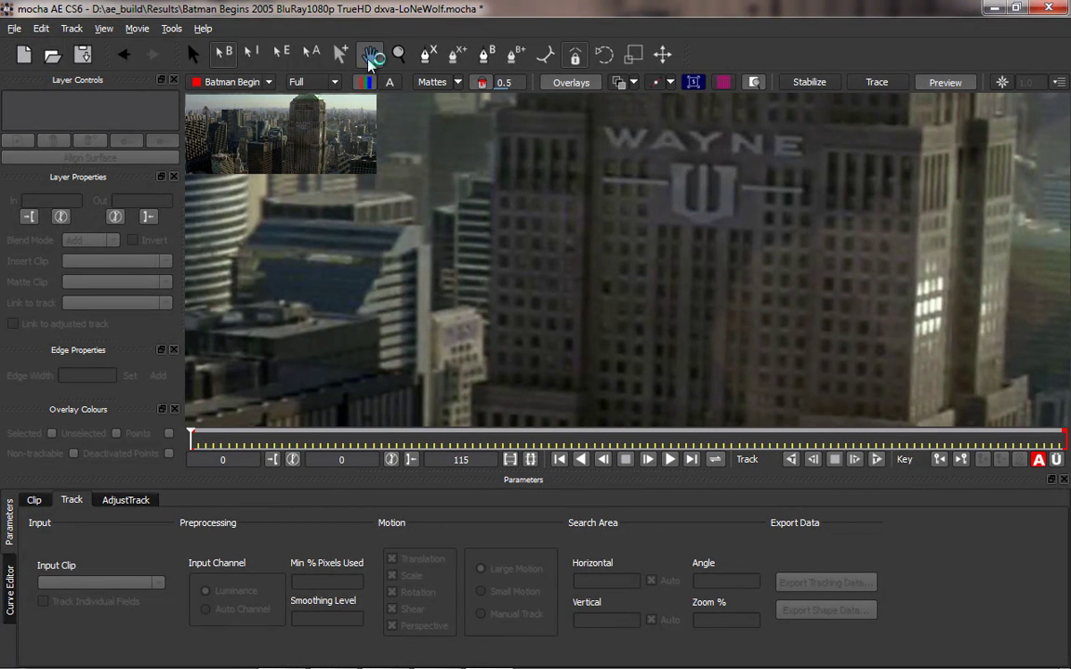
drag(734, 198, 672, 268)
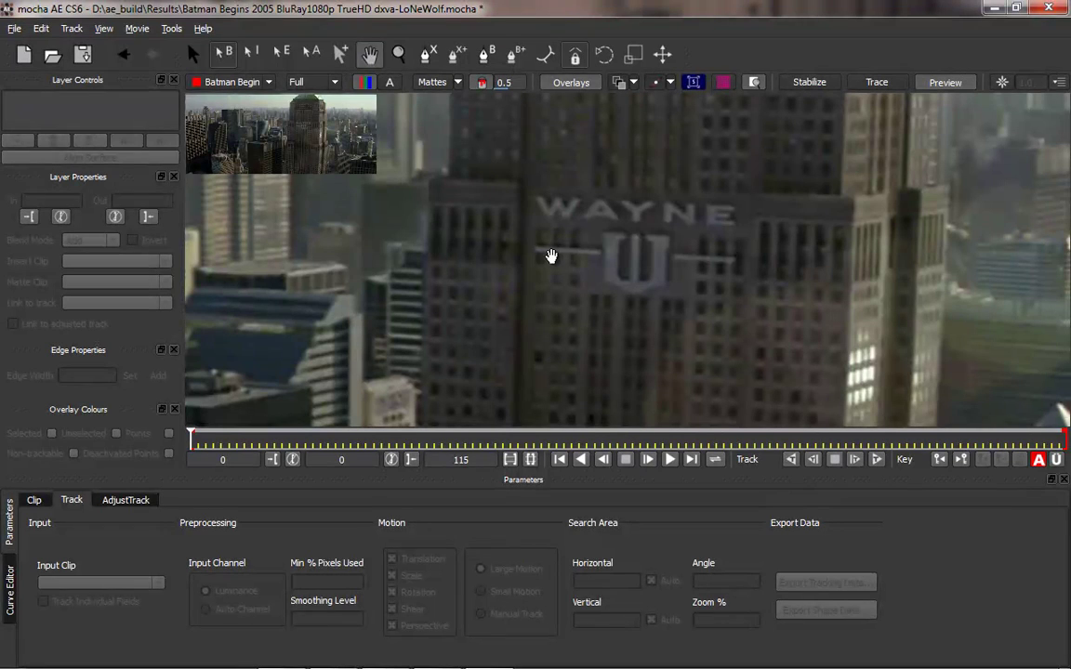
key(z)
drag(566, 271, 620, 334)
key(x)
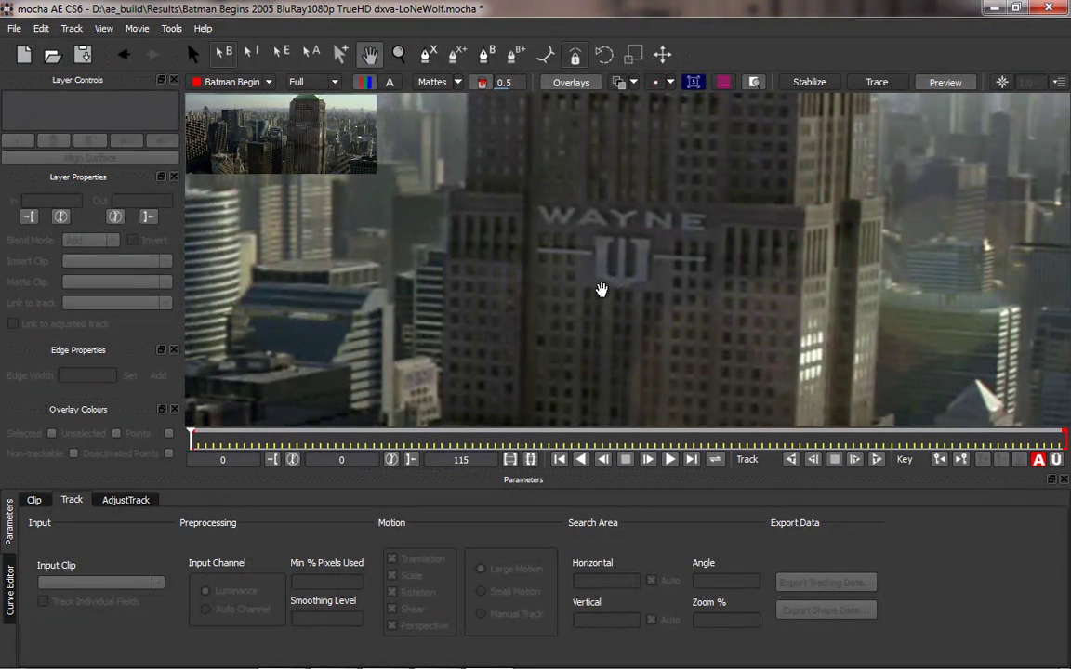
mouse_move(593, 272)
mouse_down()
mouse_move(554, 281)
mouse_move(477, 263)
mouse_move(676, 304)
mouse_move(674, 318)
mouse_move(633, 268)
mouse_move(648, 282)
mouse_move(632, 296)
mouse_move(591, 282)
mouse_up()
key(z)
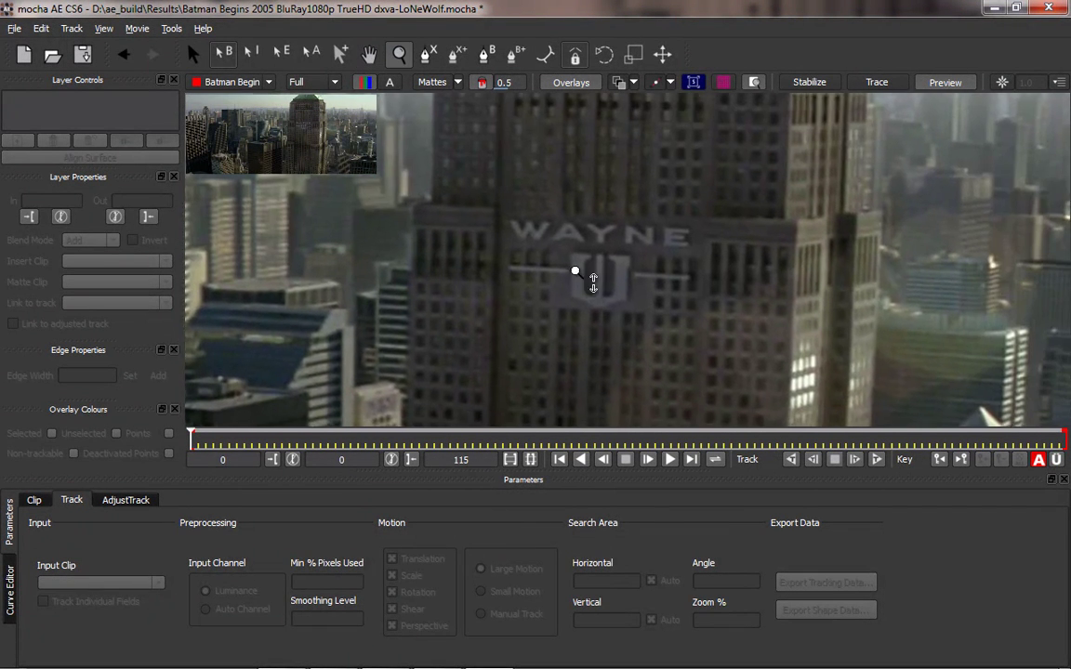
click(370, 56)
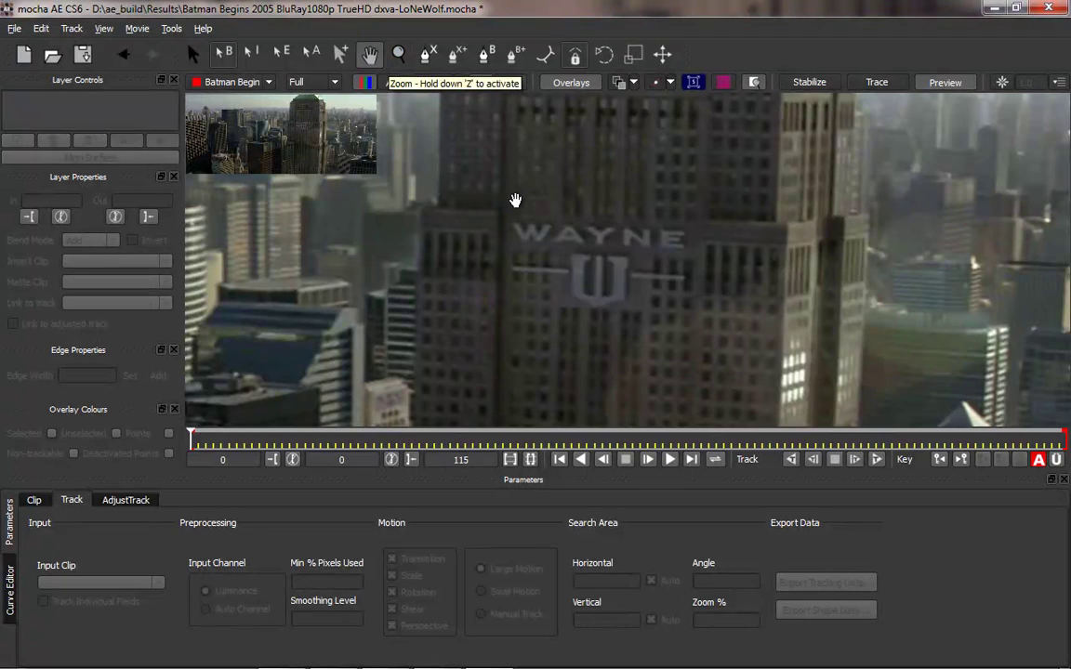
drag(239, 309, 519, 205)
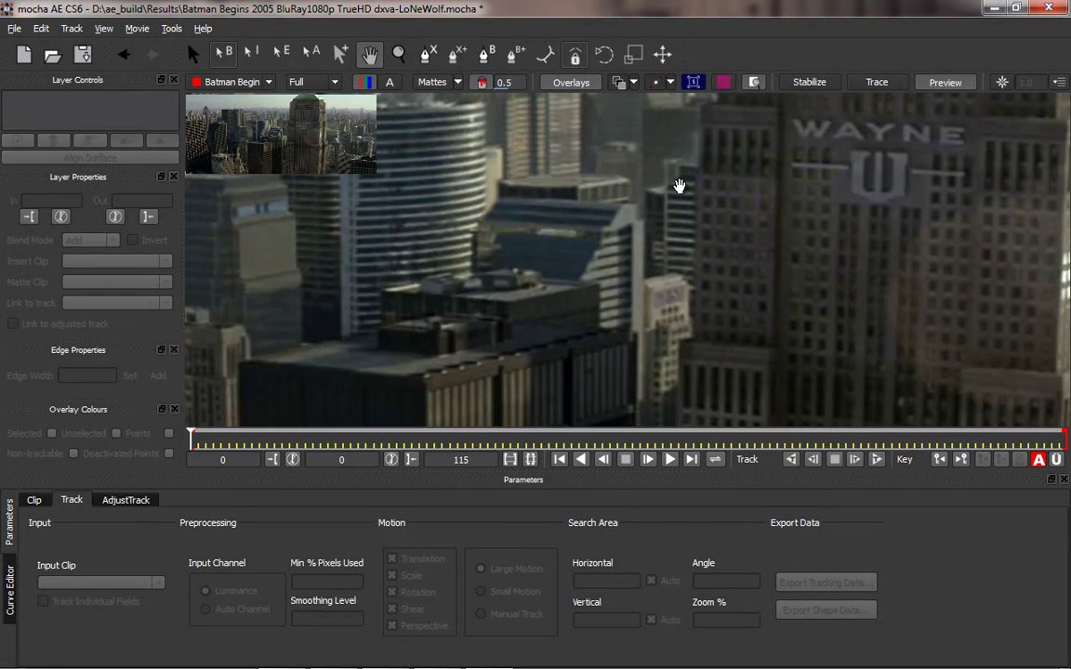
drag(679, 184, 370, 315)
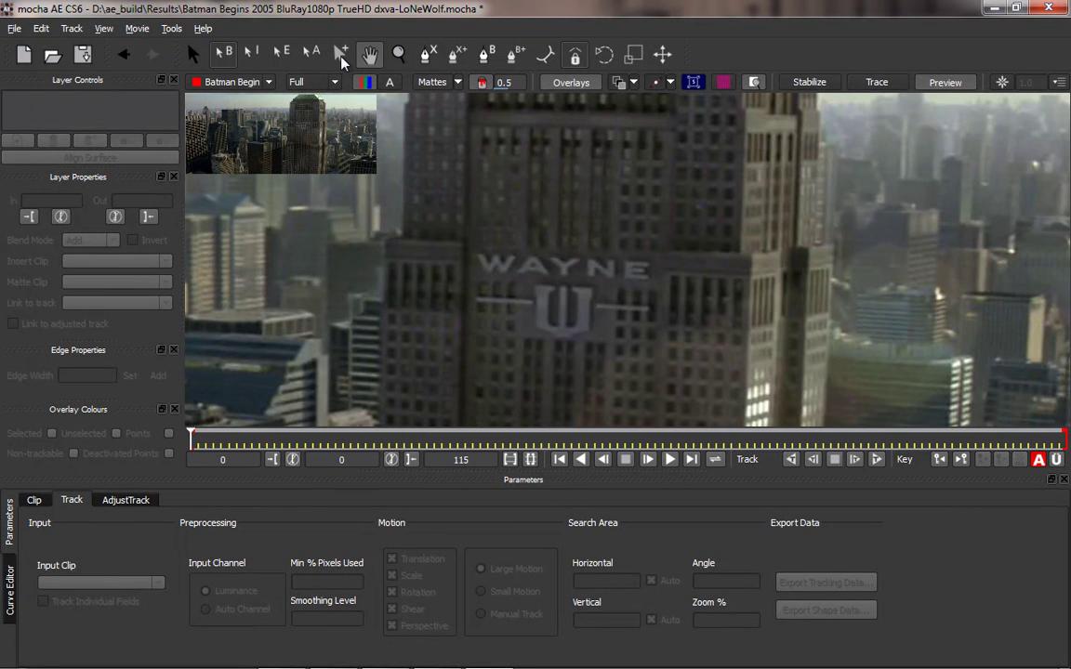
Draw a closed X-spline around the WAYNE lettering and emblem, extending its upper strip to the tower's right-hand corner
click(426, 56)
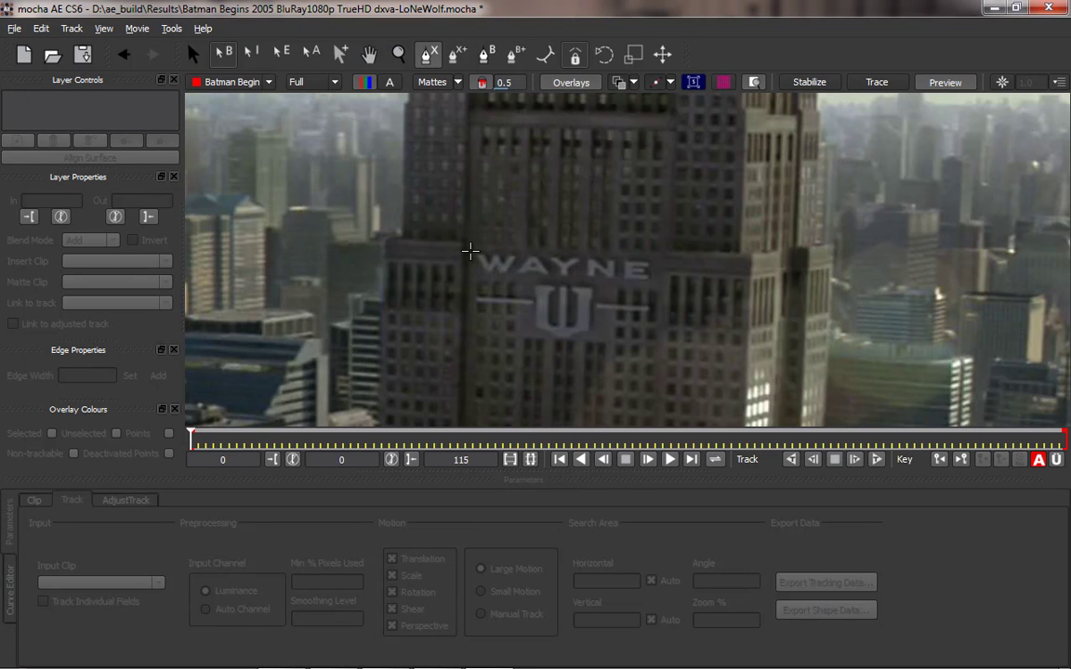
click(469, 251)
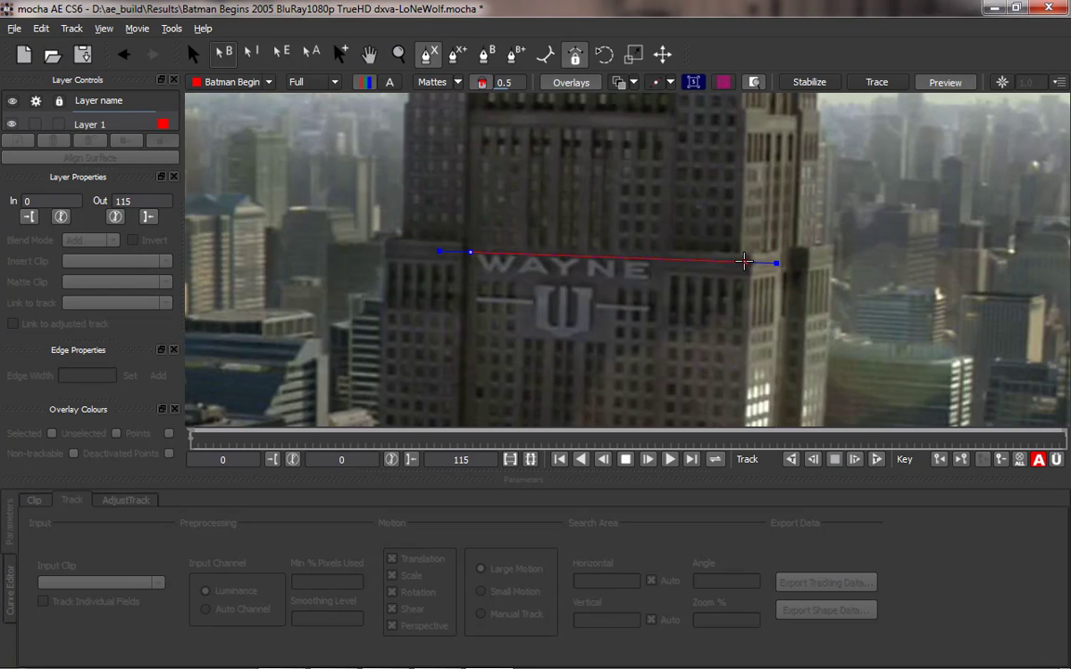
click(743, 262)
click(744, 275)
drag(658, 271, 657, 290)
click(656, 291)
click(598, 286)
click(593, 345)
click(527, 339)
click(528, 281)
click(470, 253)
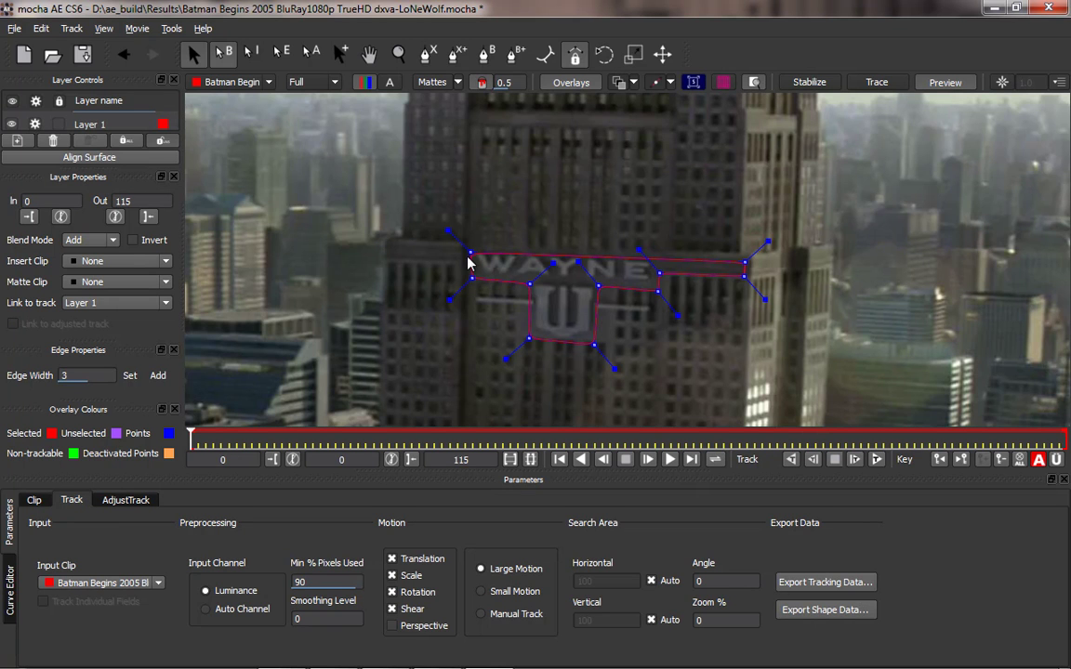
Sharpen the corners of the X-spline around the WAYNE lettering and emblem by fully extending the points' handles
click(399, 53)
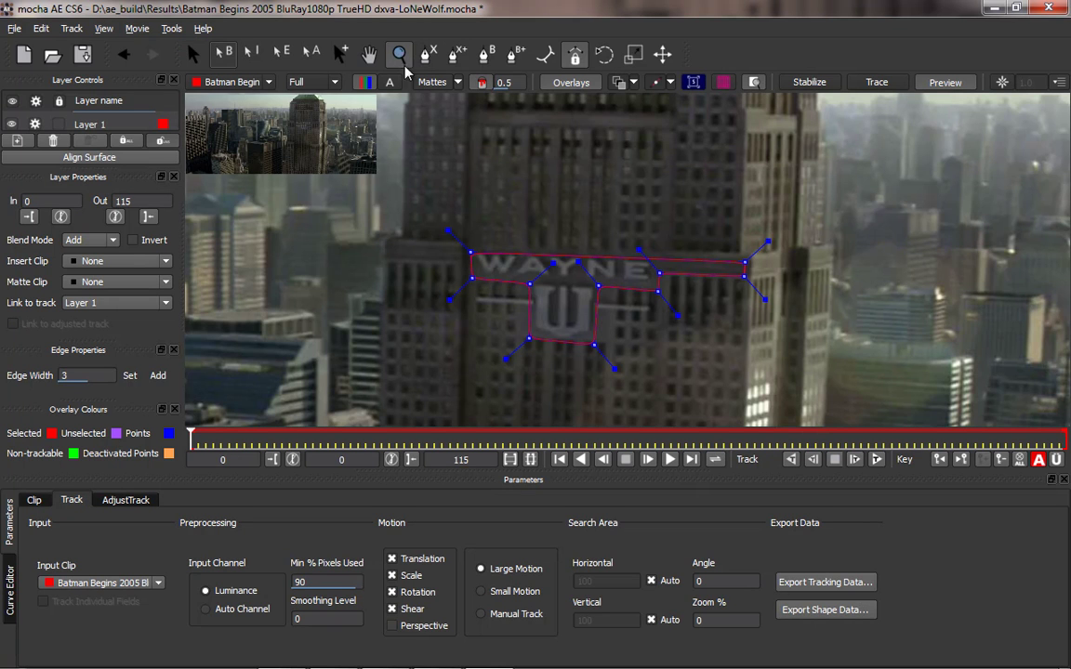
drag(565, 290, 550, 252)
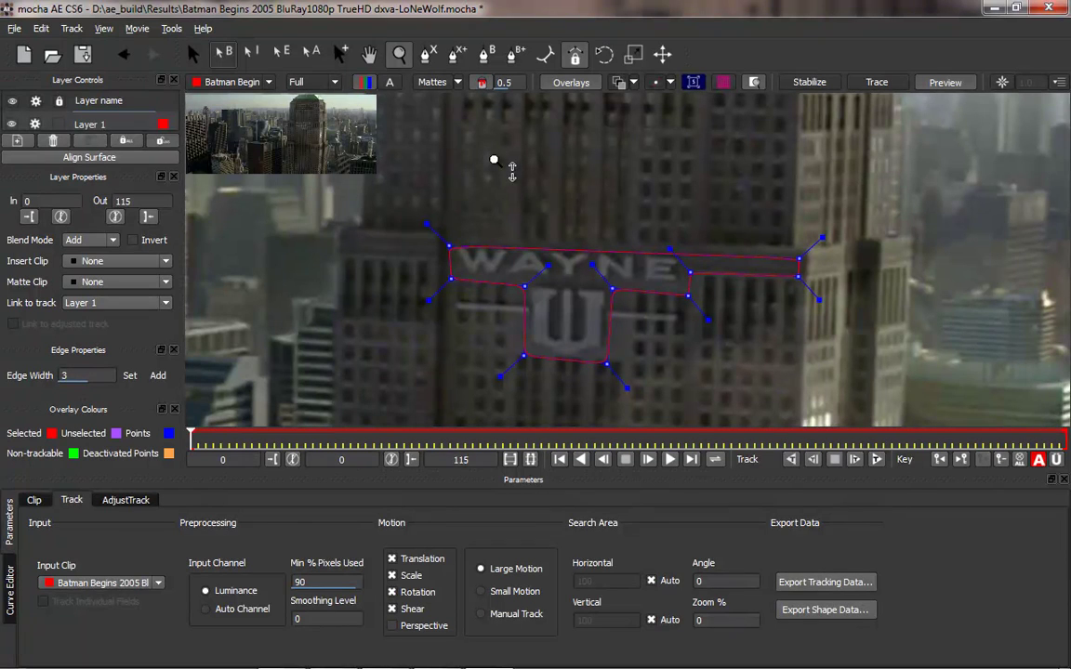
click(193, 56)
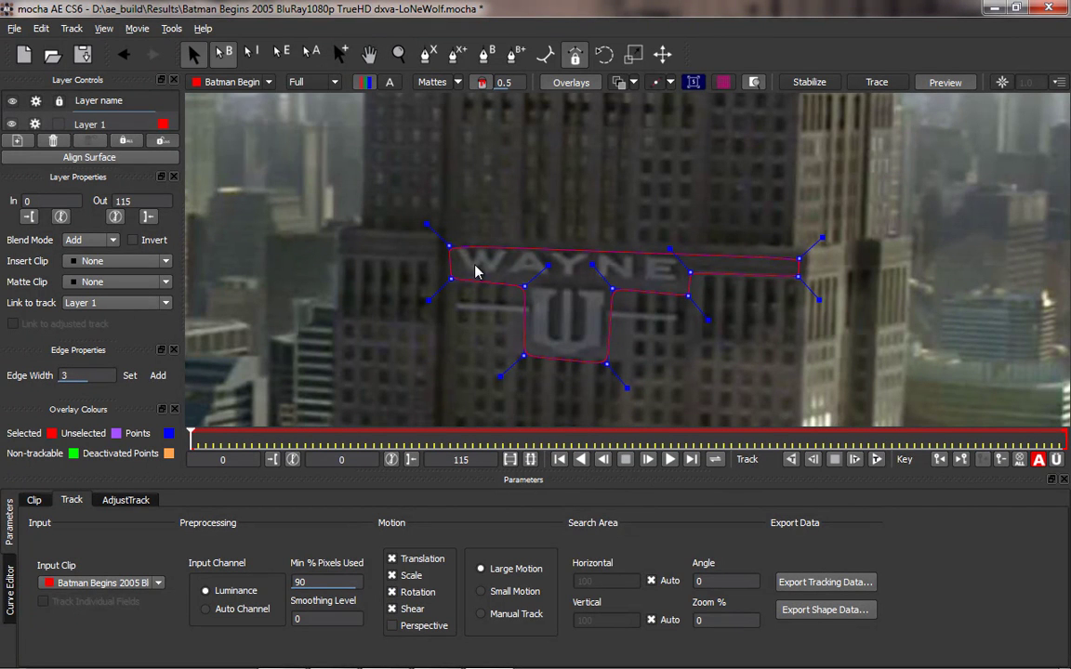
drag(426, 227, 394, 188)
drag(429, 300, 372, 338)
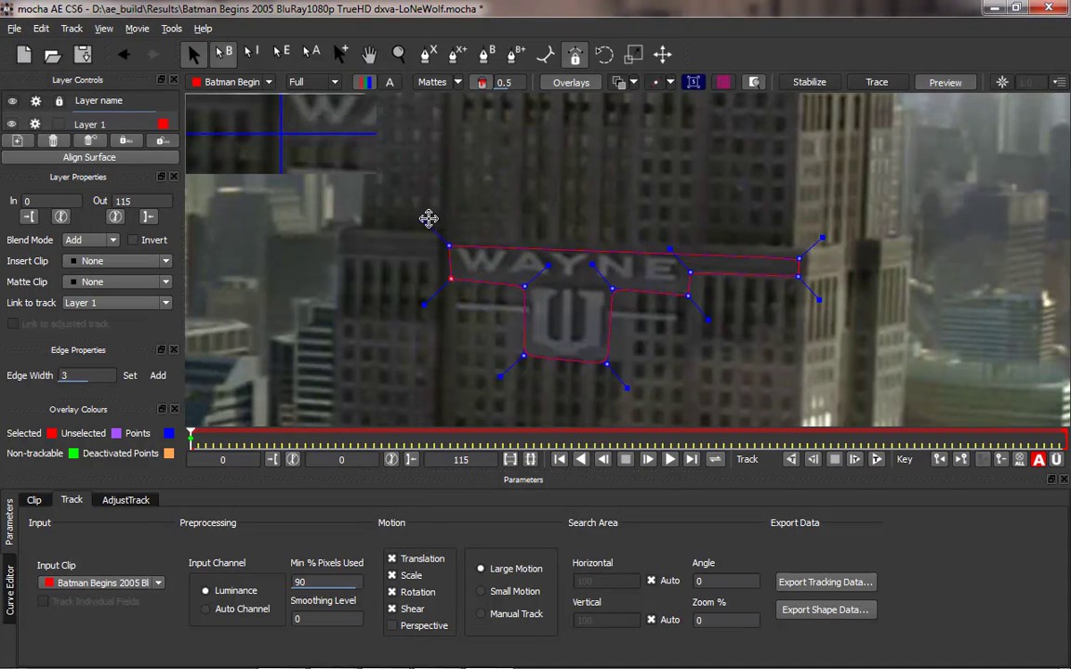
drag(430, 218, 387, 187)
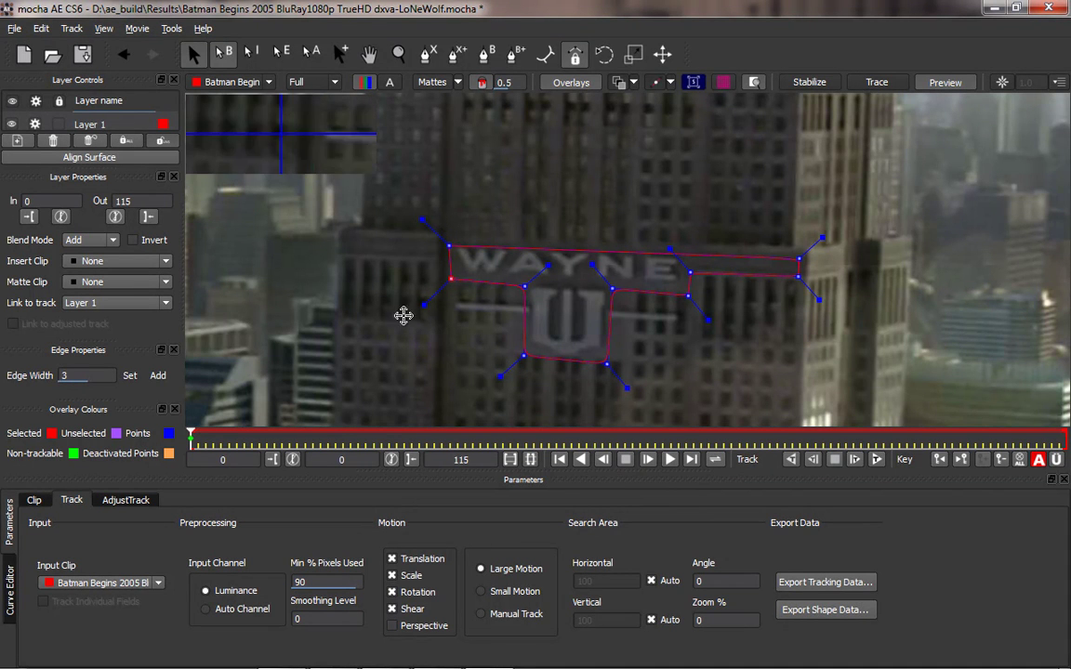
drag(500, 375, 468, 400)
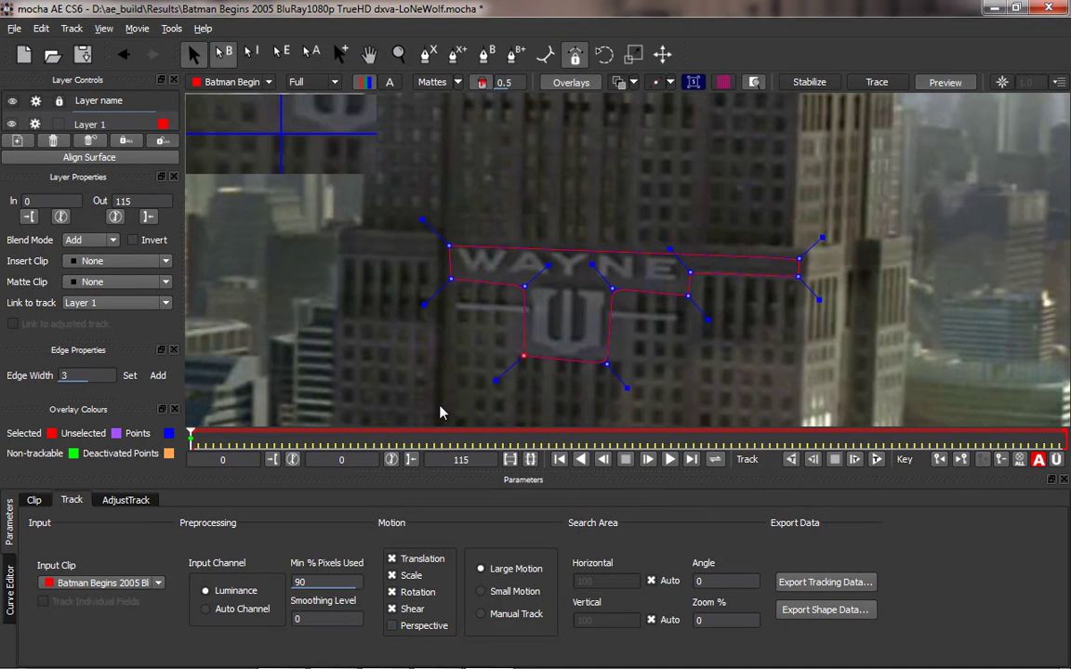
click(525, 286)
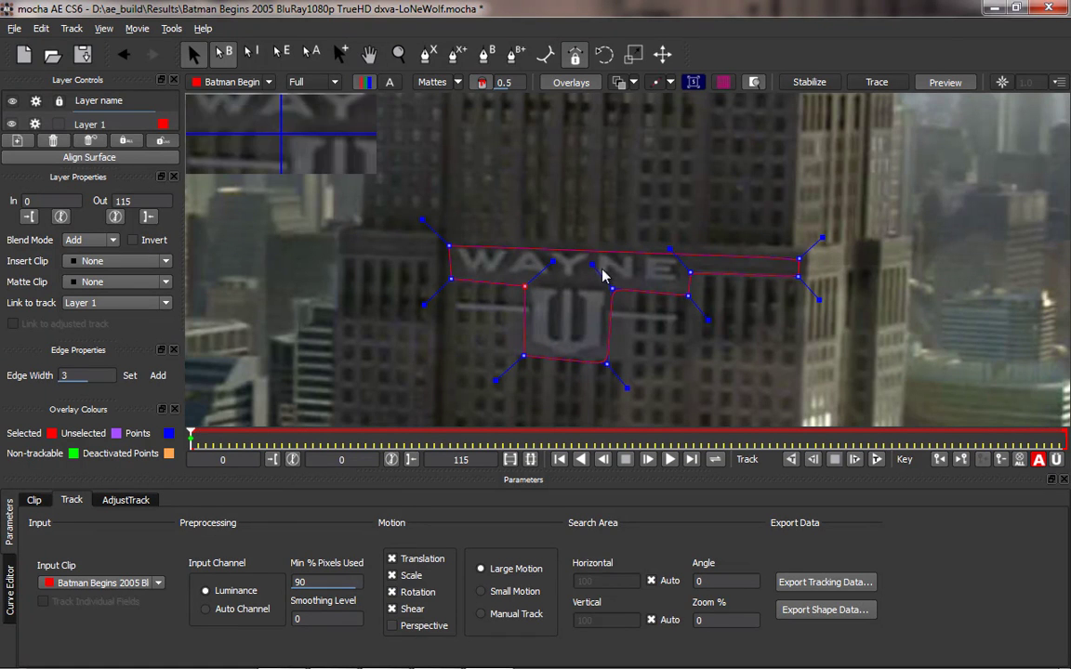
drag(627, 388, 631, 393)
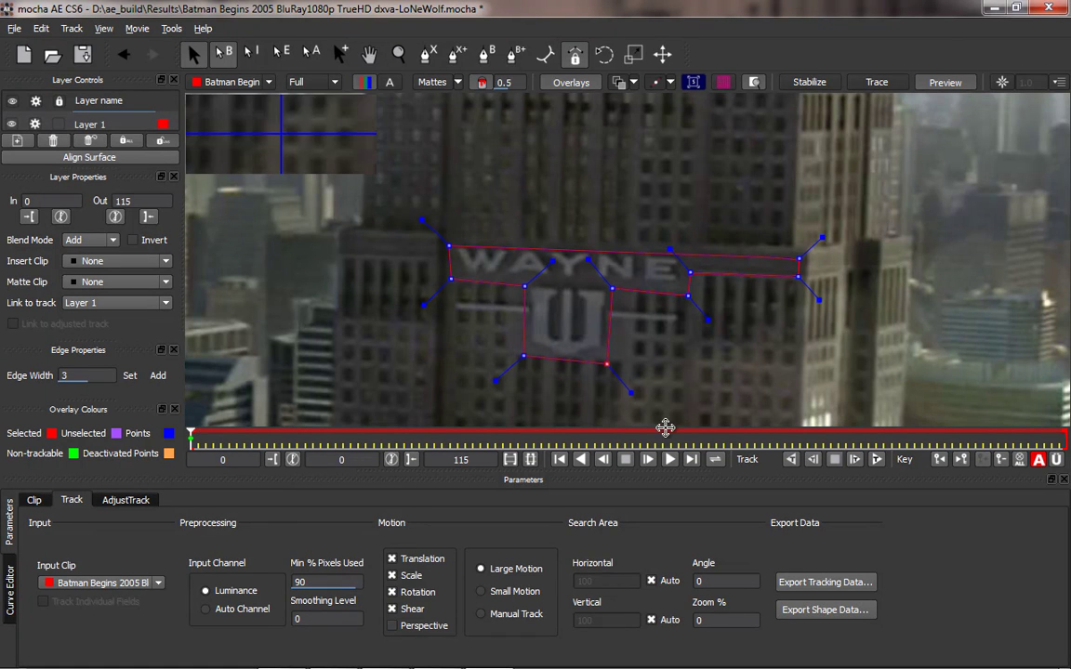
drag(706, 321, 710, 325)
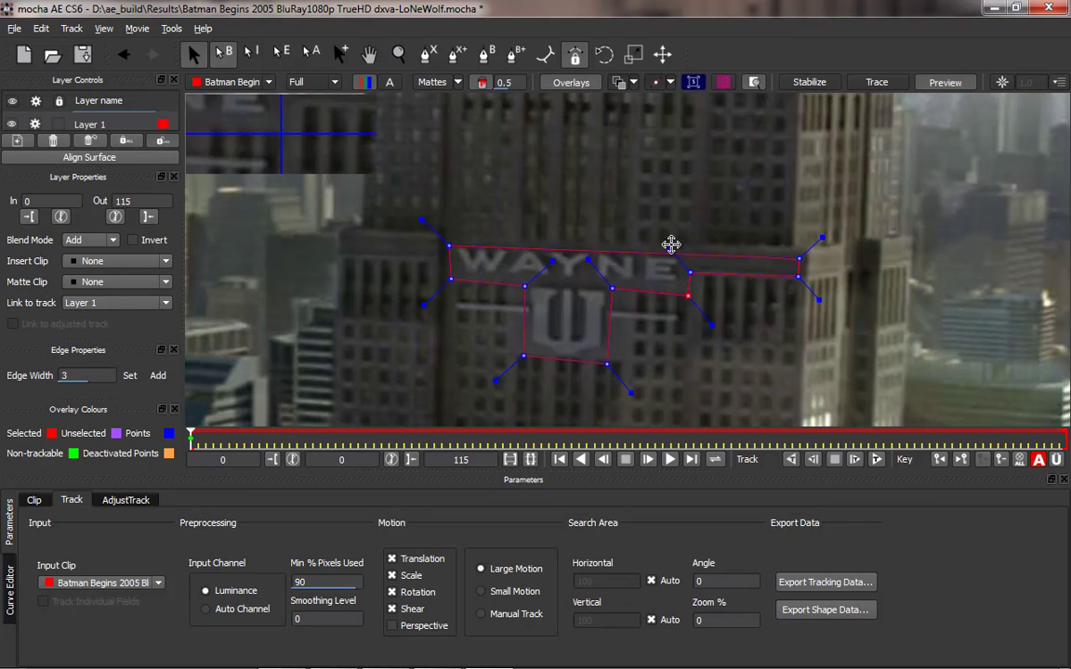
drag(818, 299, 823, 304)
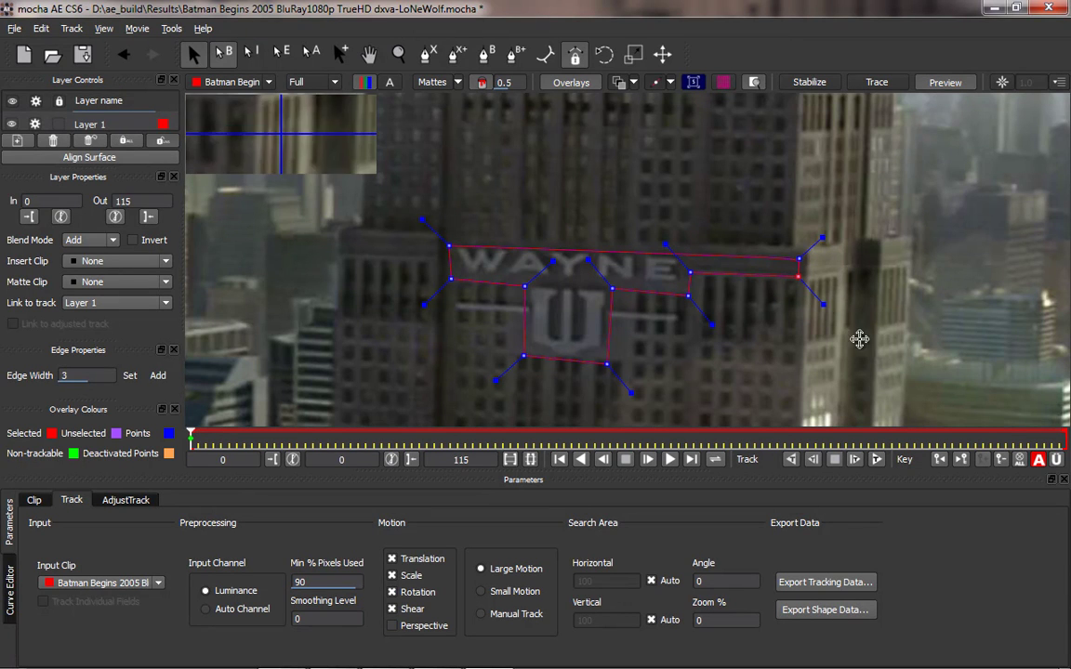
drag(823, 240, 826, 235)
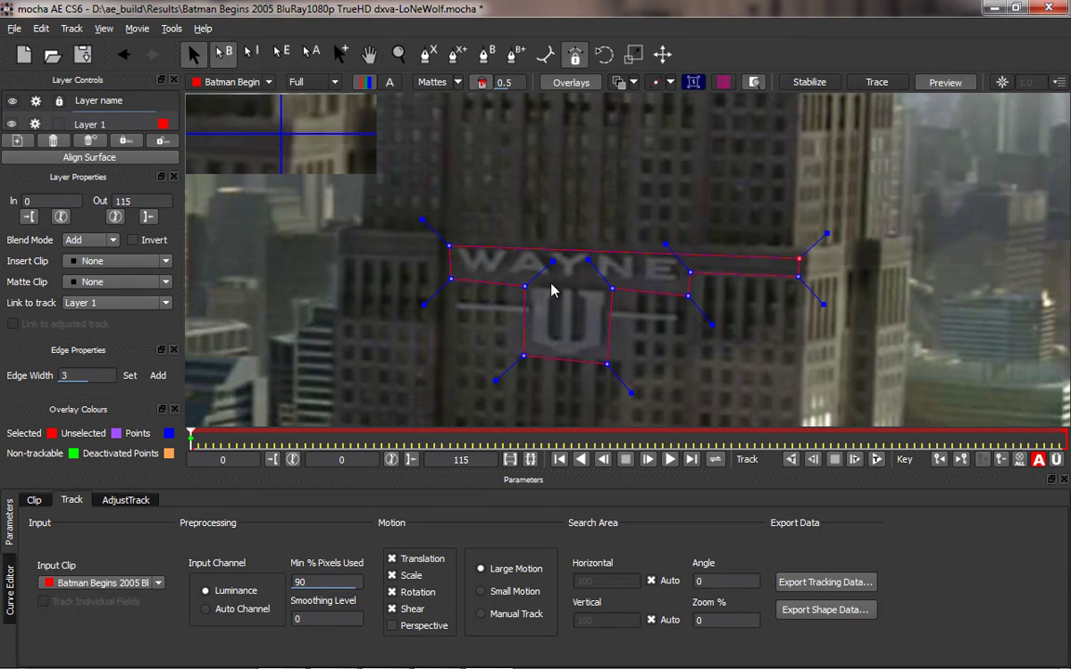
Fine-tune the X-spline's corner points so the outline fits the lettering, the emblem and the strip to the tower's corner
drag(450, 246, 443, 239)
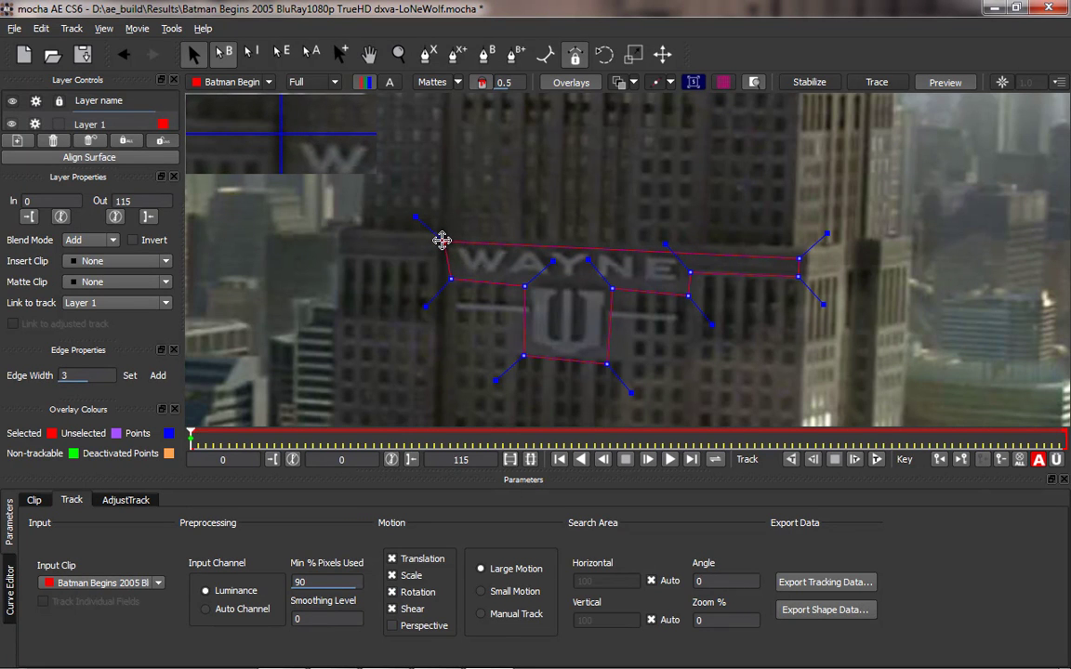
click(800, 255)
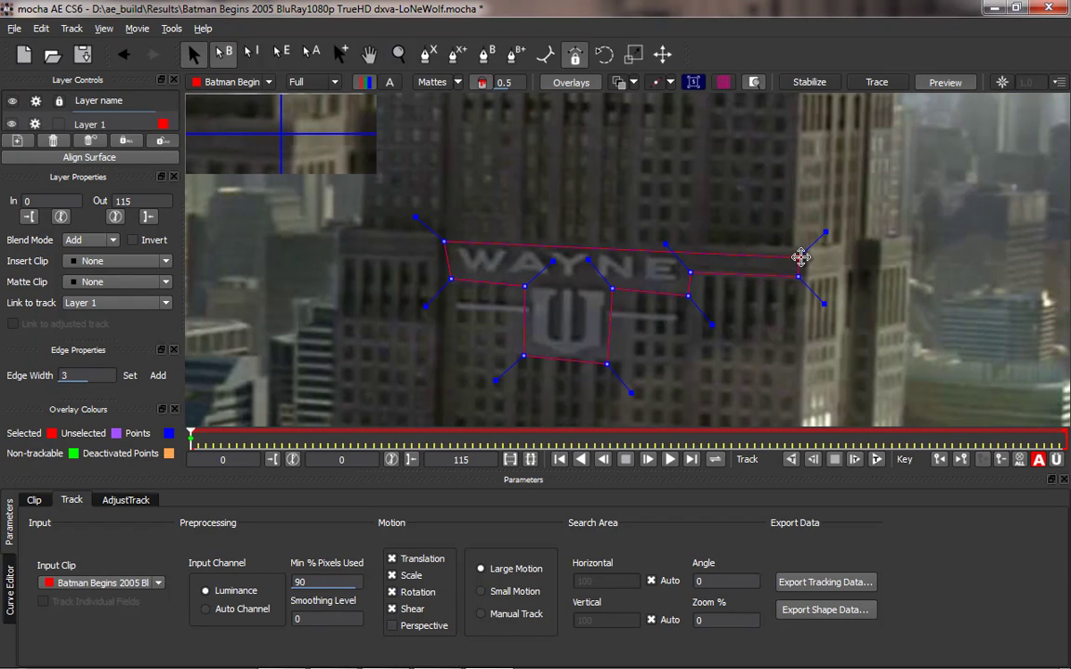
mouse_move(798, 277)
mouse_down()
mouse_move(724, 277)
mouse_move(817, 282)
mouse_move(798, 279)
mouse_up()
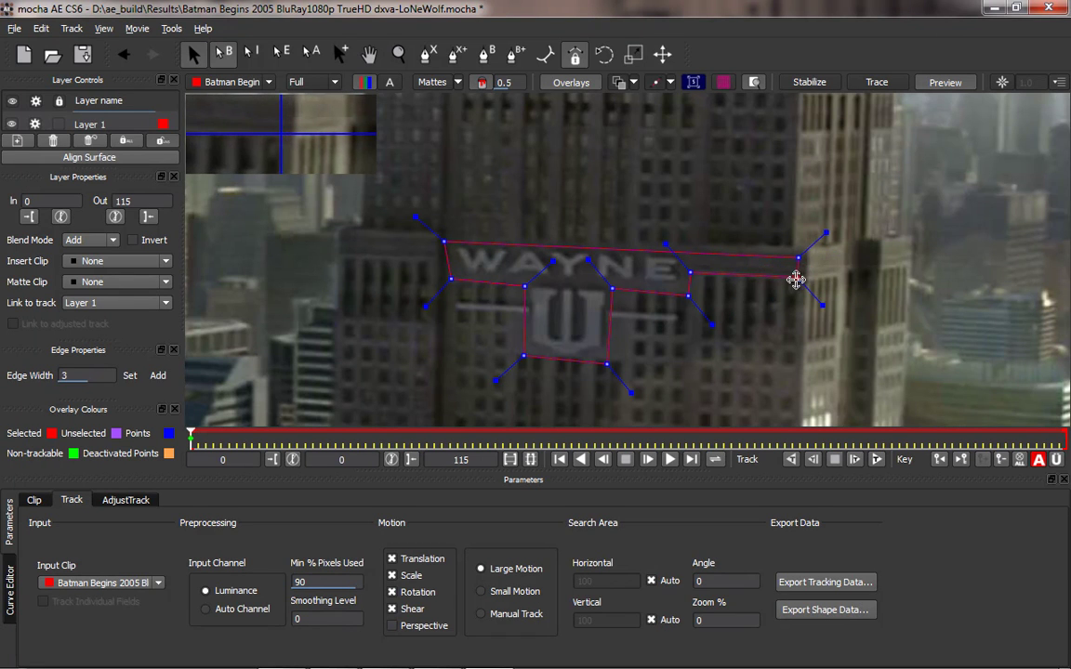
click(689, 296)
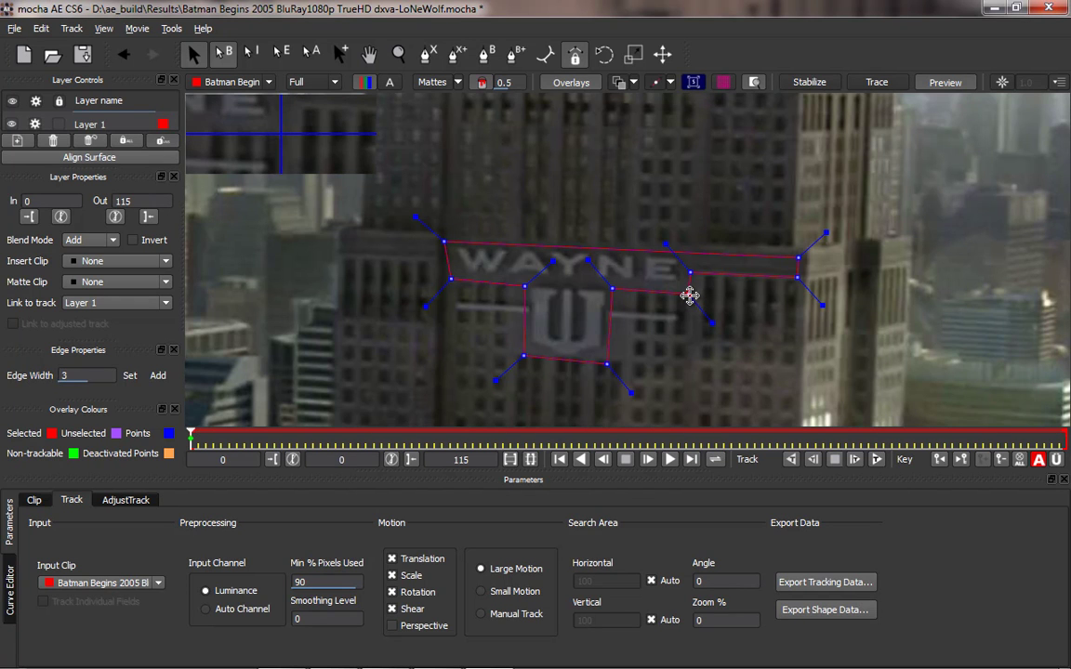
click(527, 285)
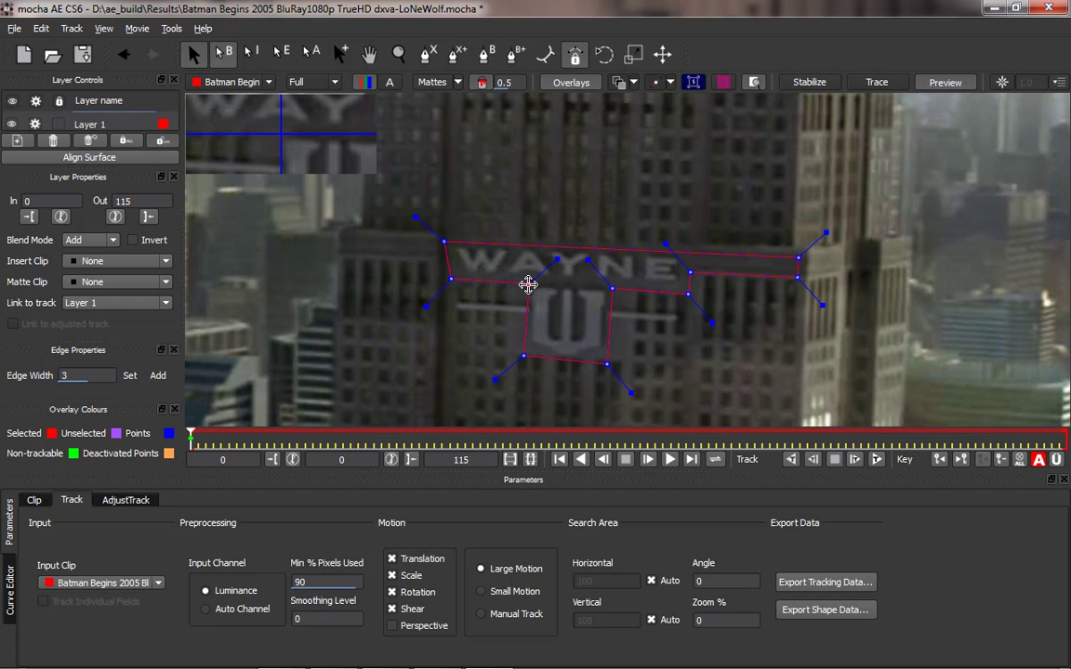
click(523, 355)
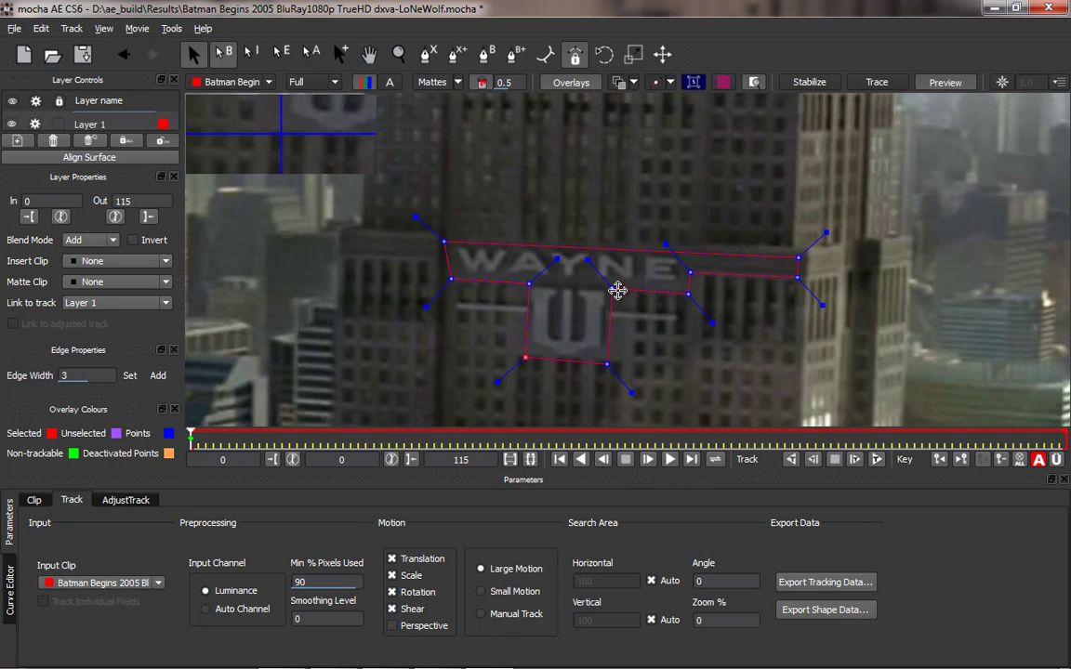
click(442, 241)
drag(443, 241, 446, 242)
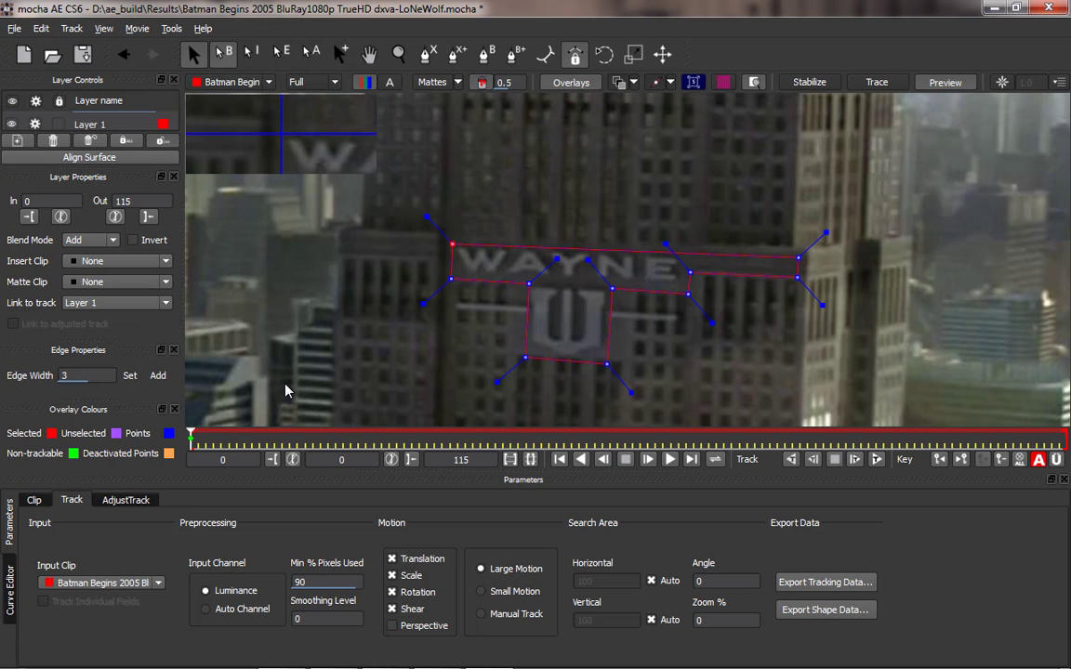
click(453, 241)
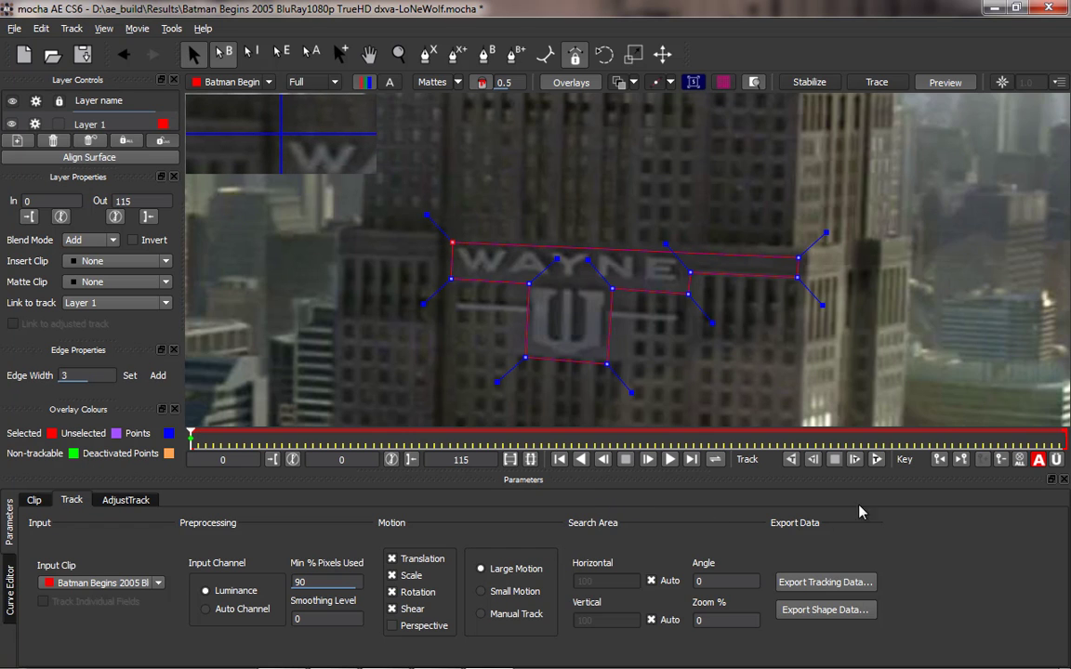
Track the sign layer forward to frame 115, then scrub back to frame 0 to check the track
click(877, 460)
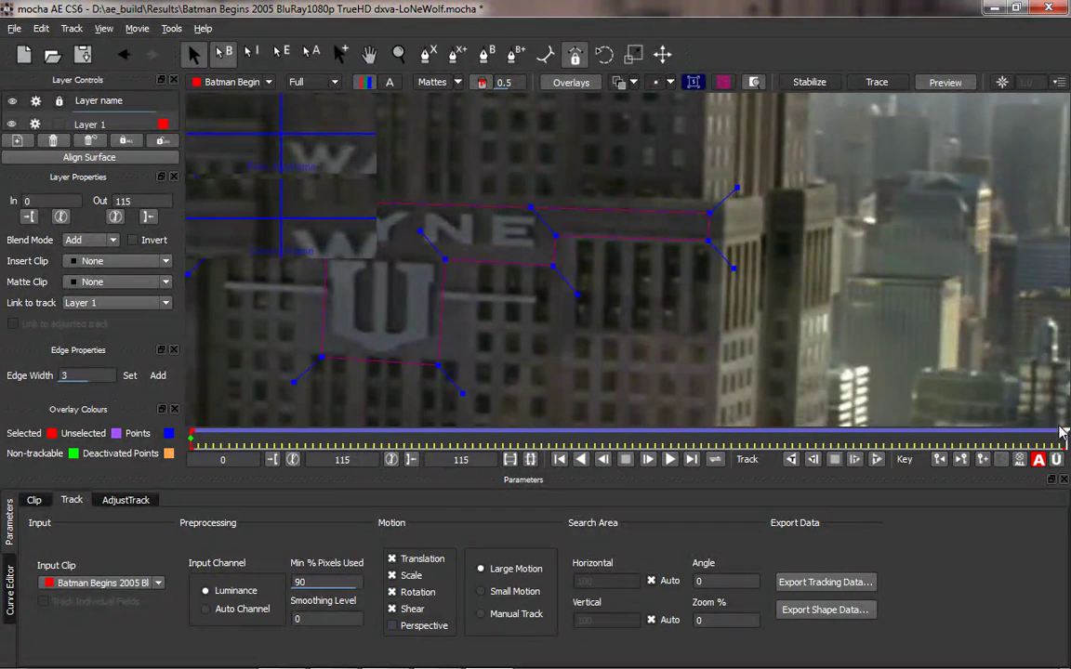
drag(1064, 434, 134, 417)
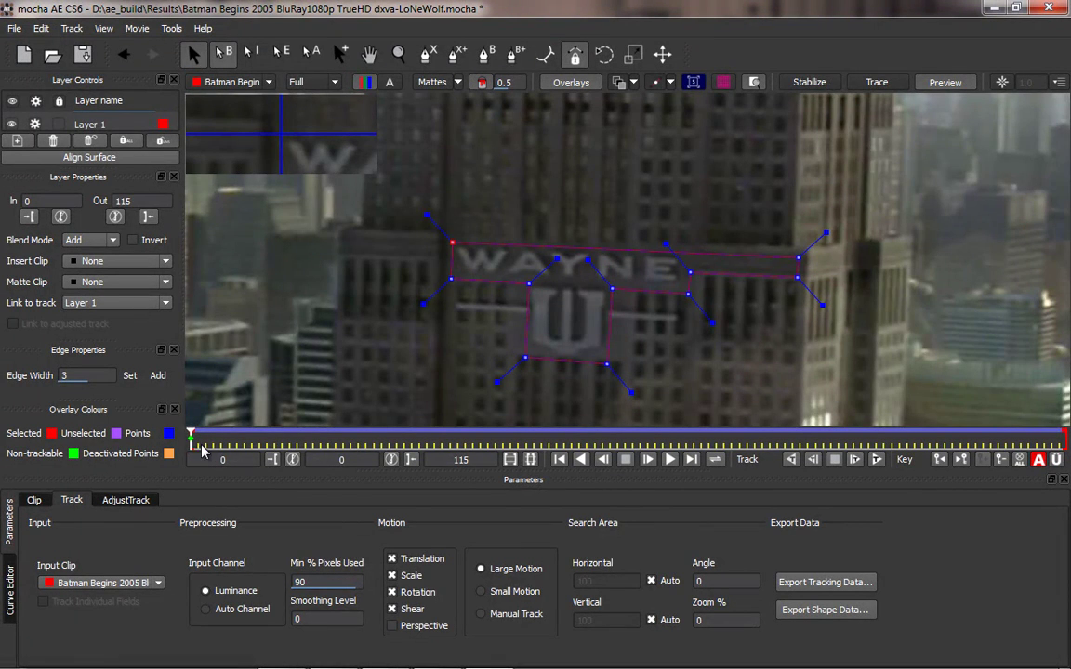
mouse_move(192, 437)
mouse_down()
mouse_move(958, 436)
mouse_move(191, 436)
mouse_up()
Copy the selected layer's shape to the clipboard as mocha shape data for AE and switch to After Effects
click(832, 618)
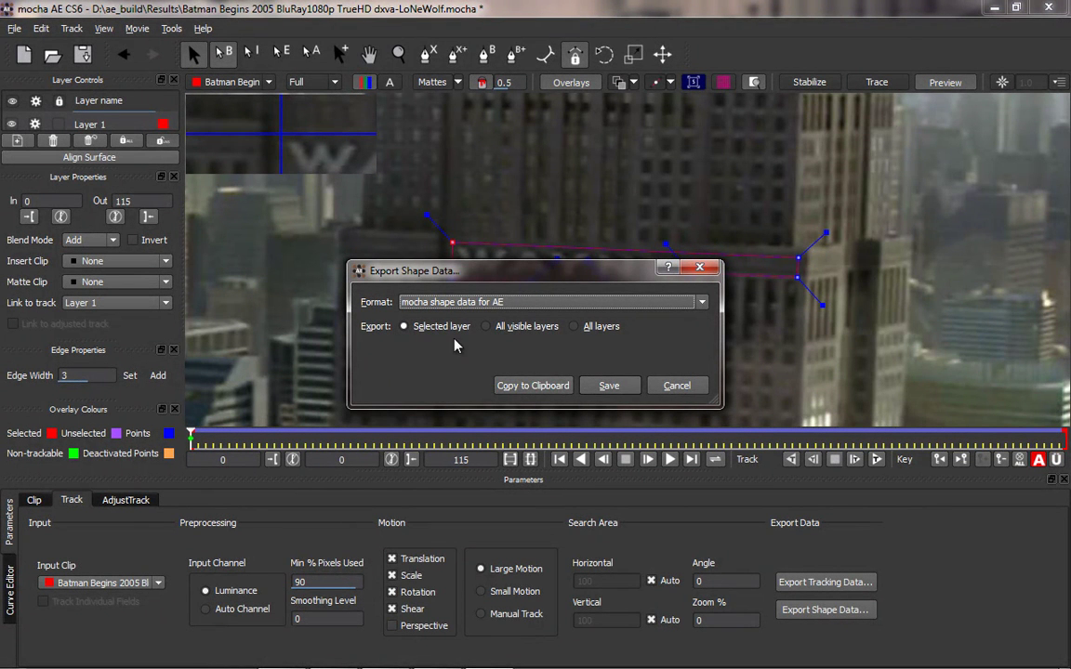
click(534, 392)
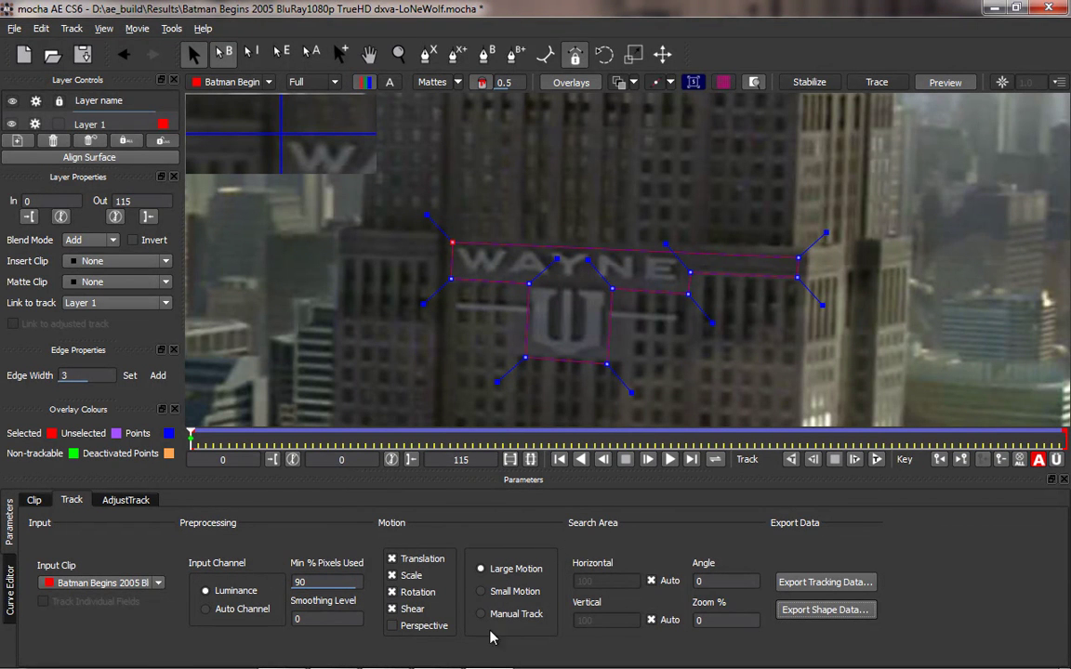
mouse_move(433, 660)
click(332, 652)
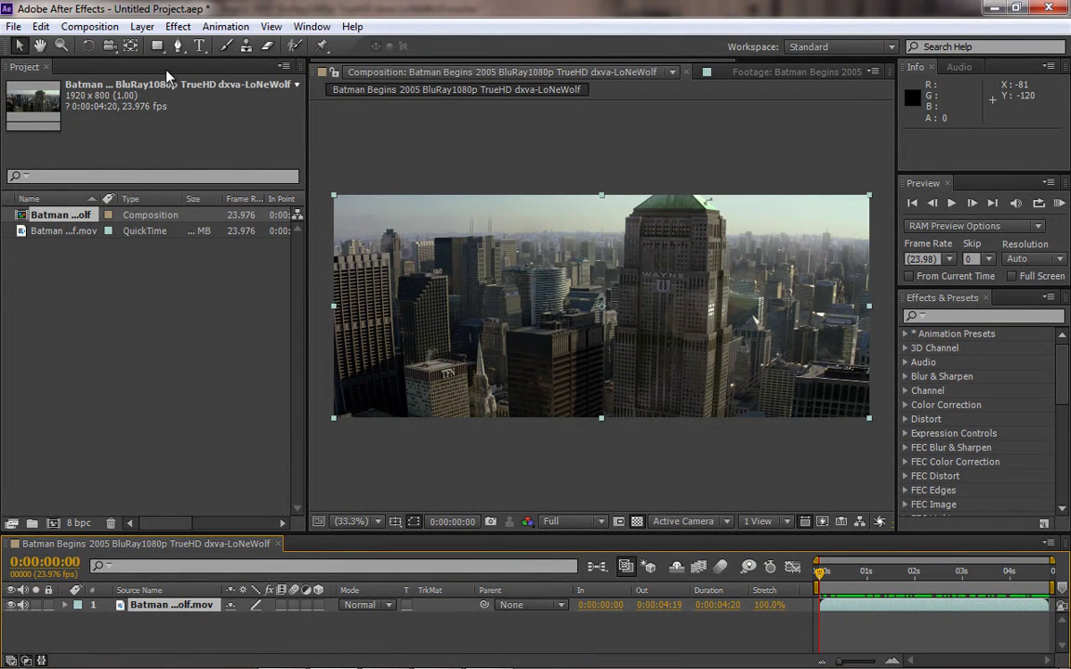
Add a 1920 x 800 px black solid above the footage and paste the tracked mocha shape data onto it
click(141, 26)
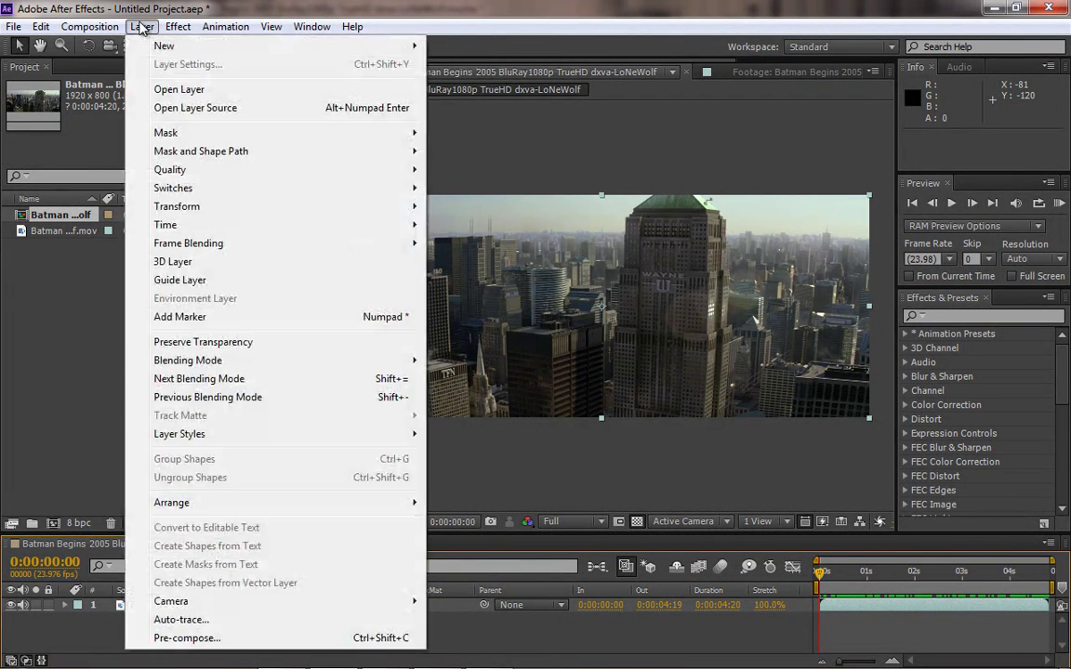
mouse_move(219, 46)
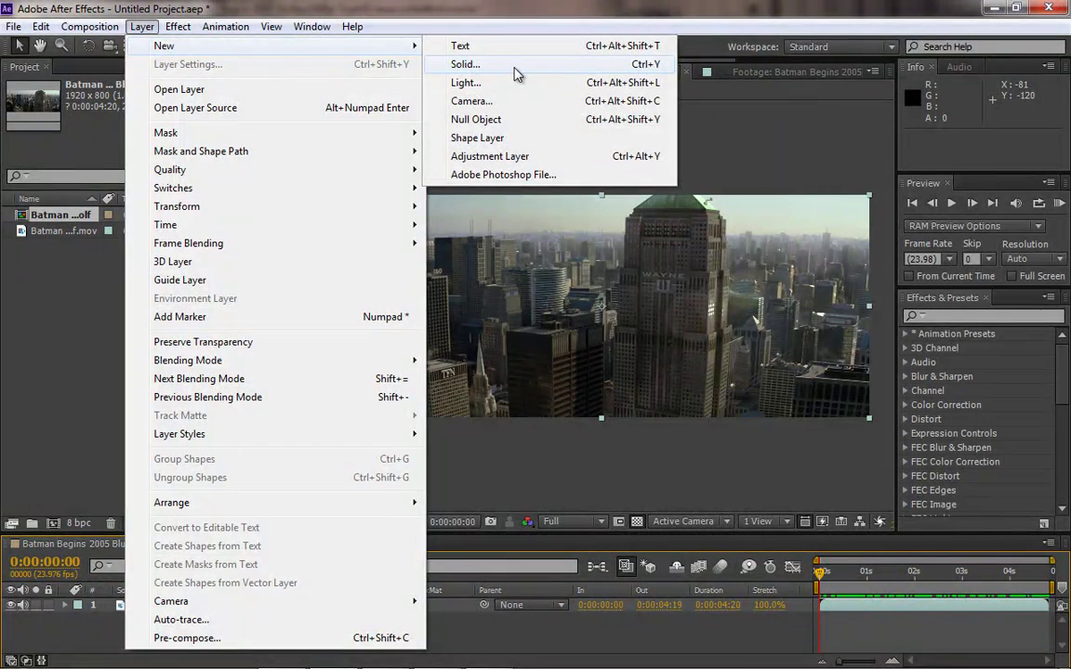
click(466, 64)
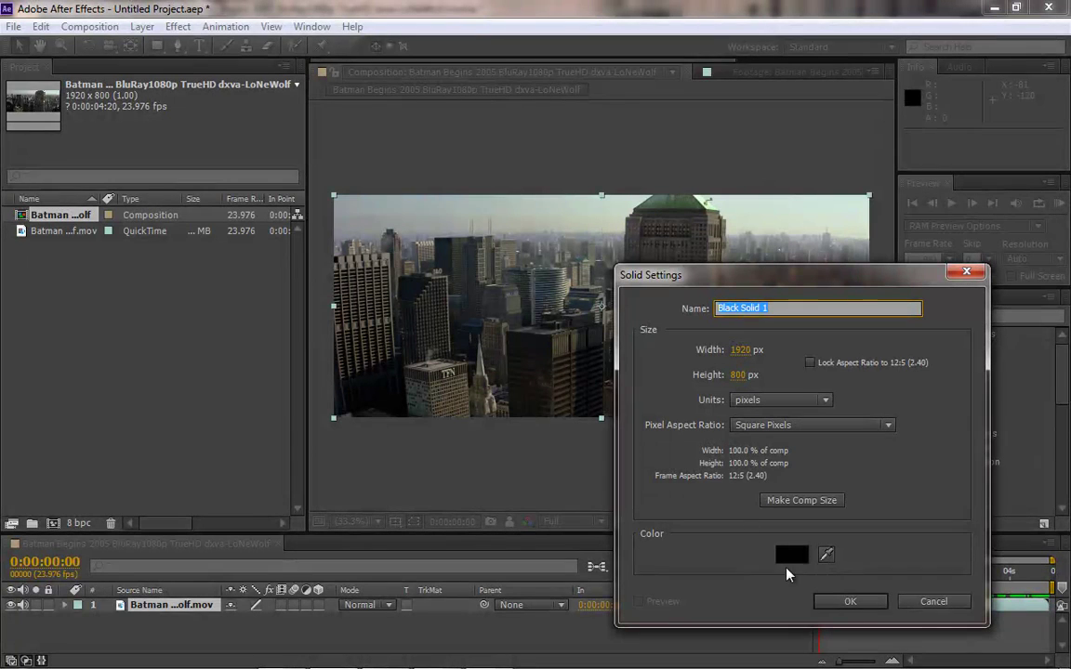
click(849, 603)
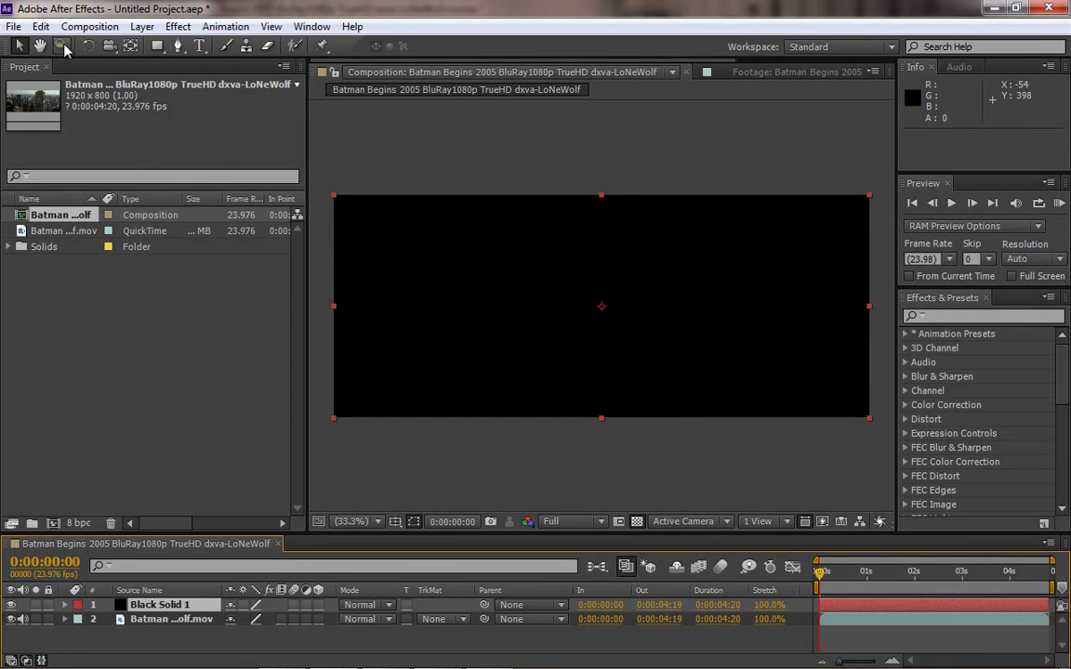
click(41, 26)
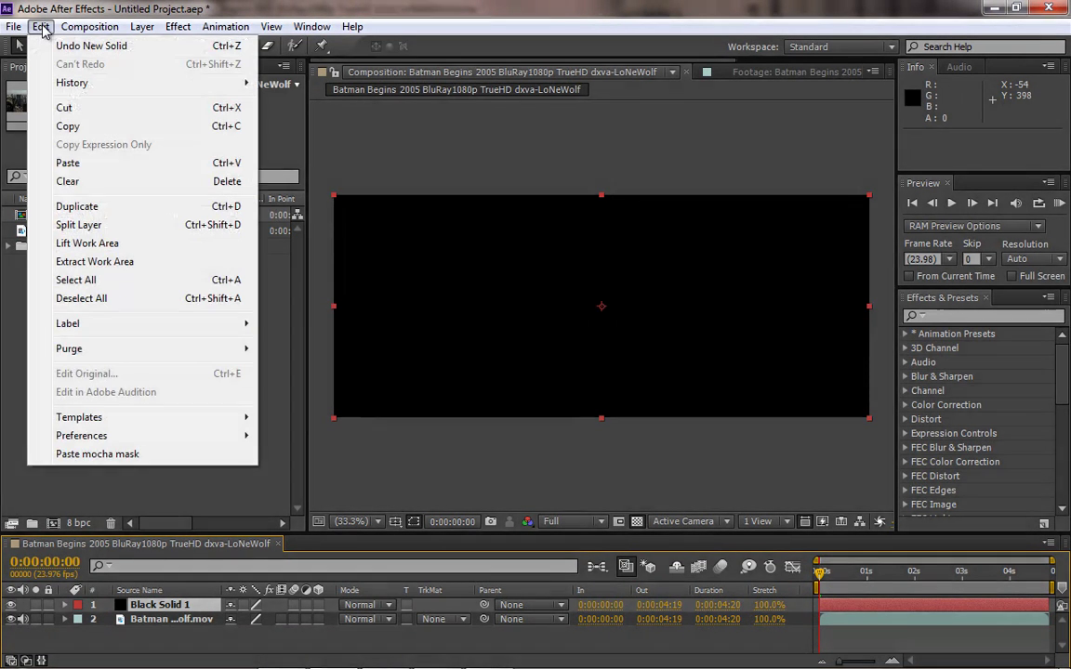
click(84, 163)
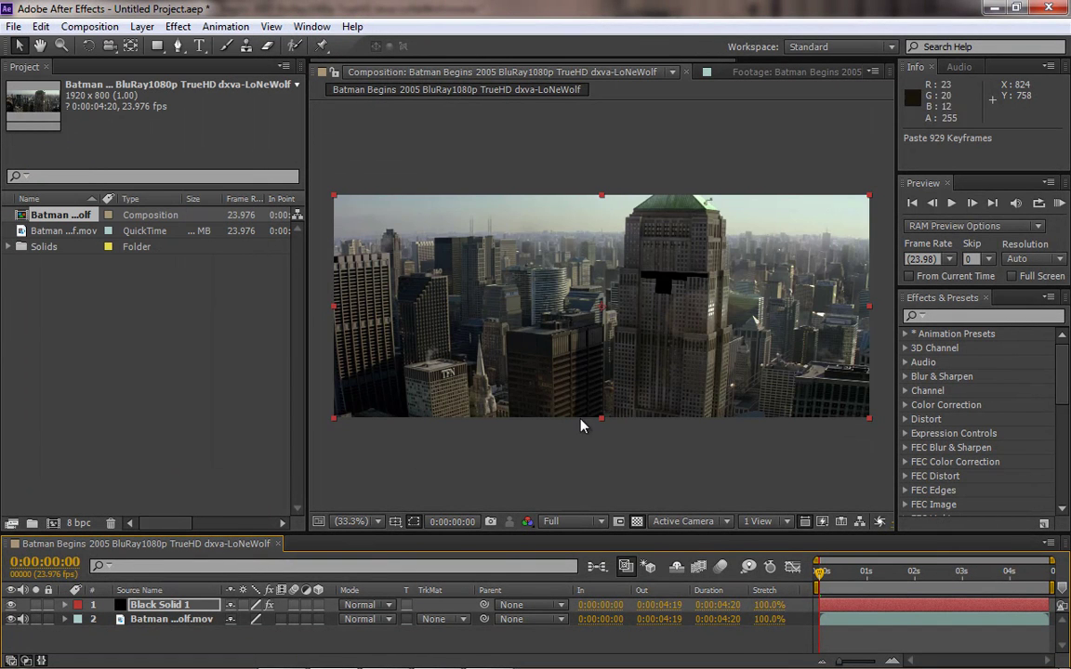
Scrub and play through the composition to check that the black shape follows the tower's sign, then return to the first frame
drag(822, 577, 1049, 573)
drag(944, 576, 811, 568)
key(space)
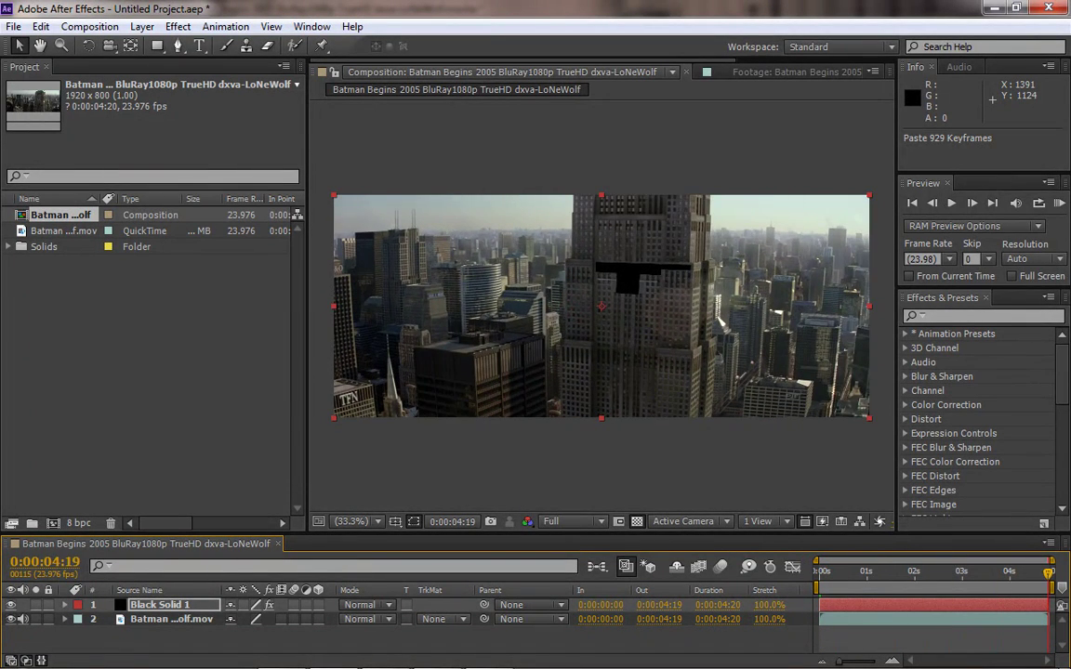
drag(837, 574, 802, 571)
key(space)
drag(816, 561, 1049, 571)
key(space)
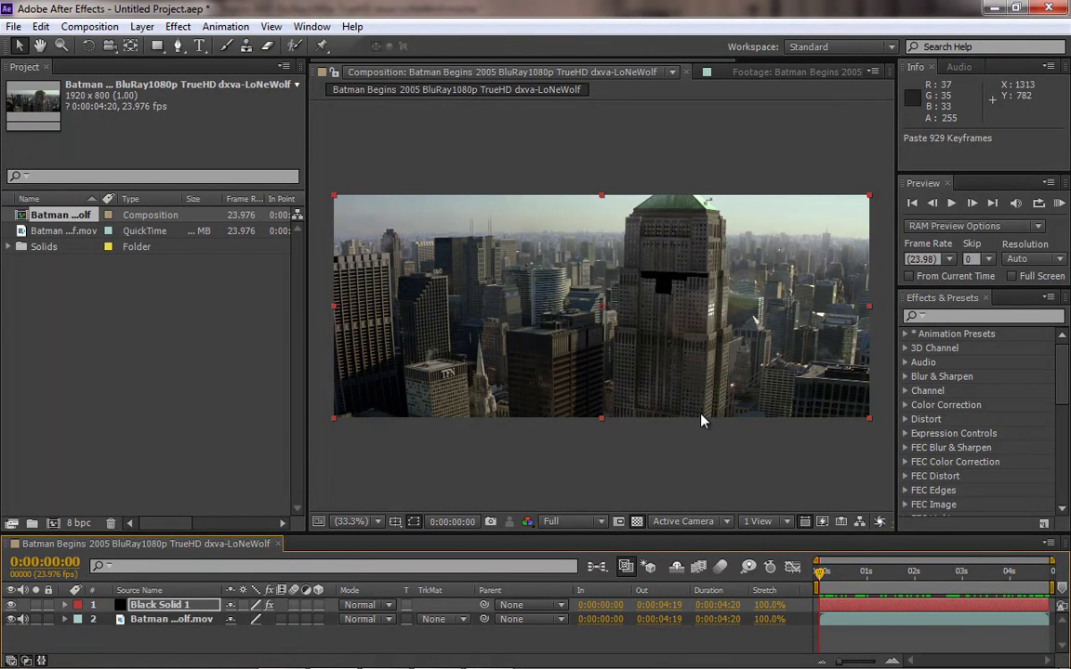
Examine the black shape over the tower's sign closely at 200% magnification
key(period)
key(period)
key(period)
key(period)
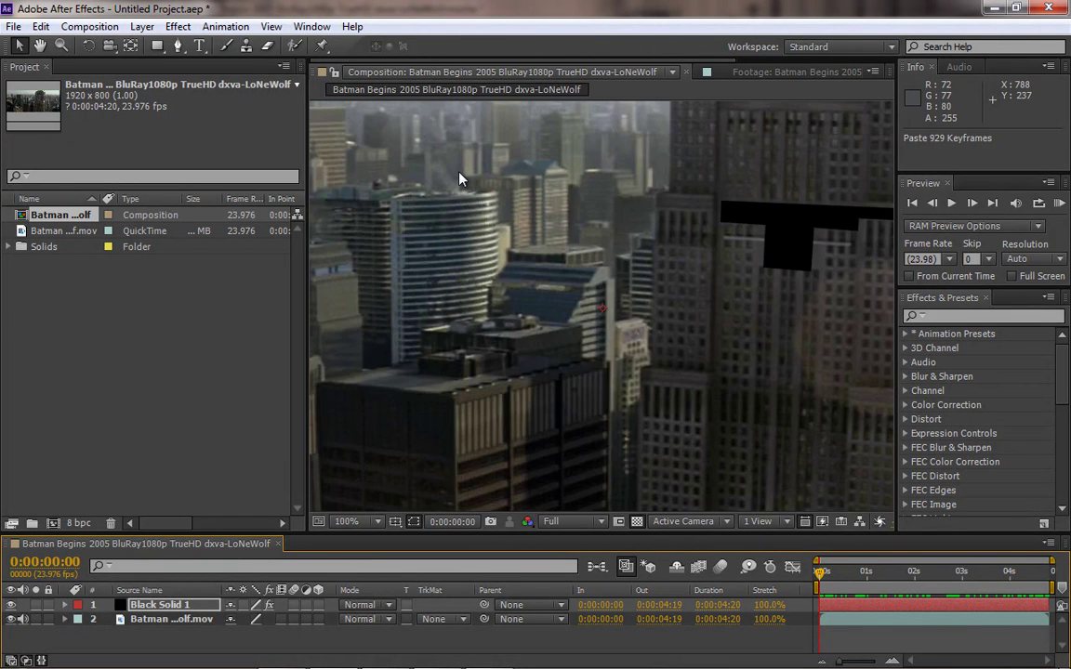
key(h)
drag(817, 282, 402, 420)
key(v)
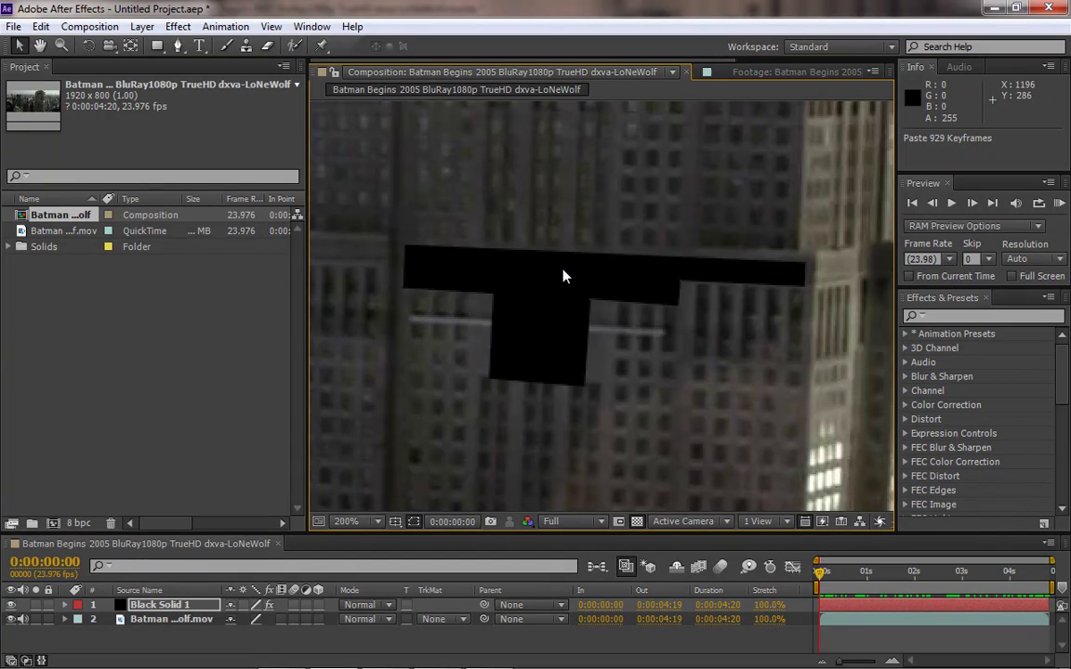
Try recolouring the black solid with a Fill effect sampled from the tower, then undo the colour and remove the effect
click(177, 29)
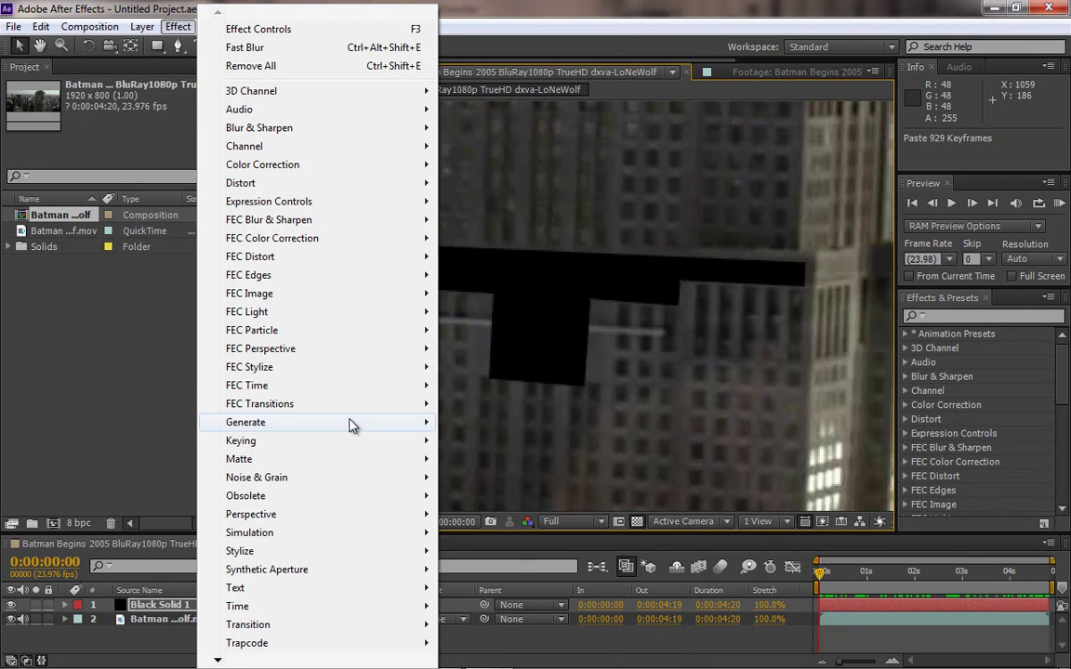
mouse_move(419, 425)
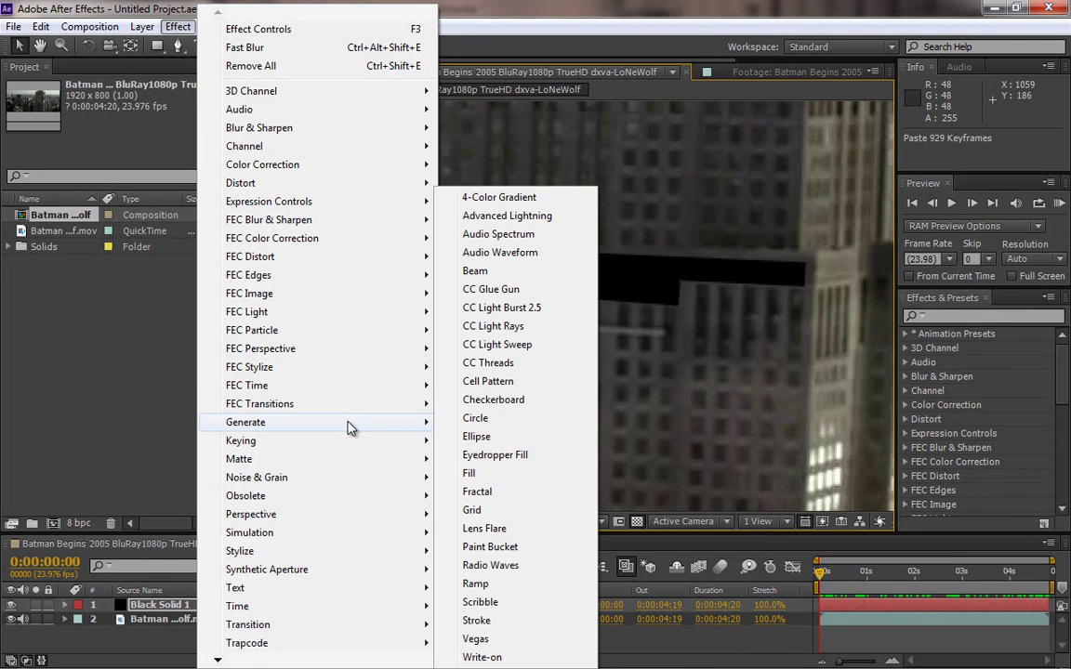
click(470, 474)
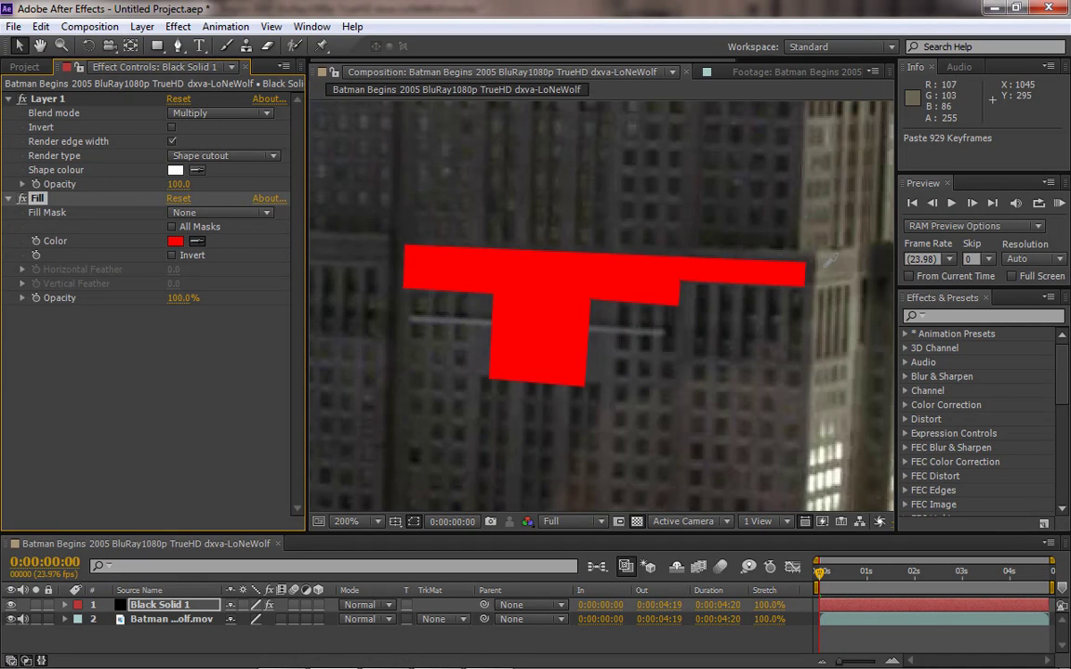
click(811, 267)
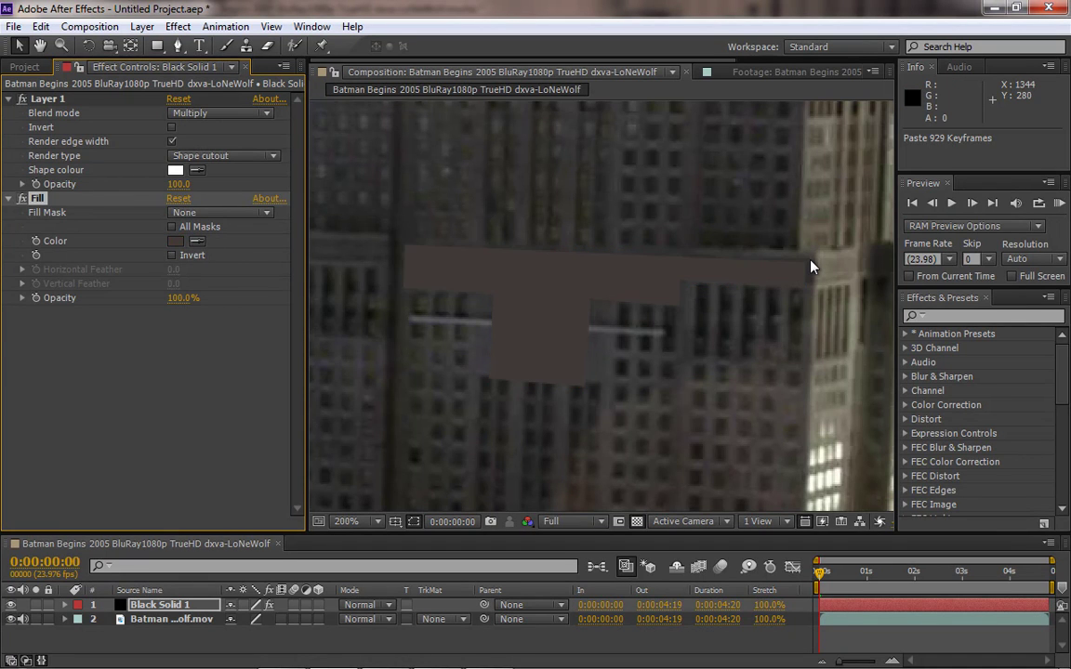
key(ctrl+z)
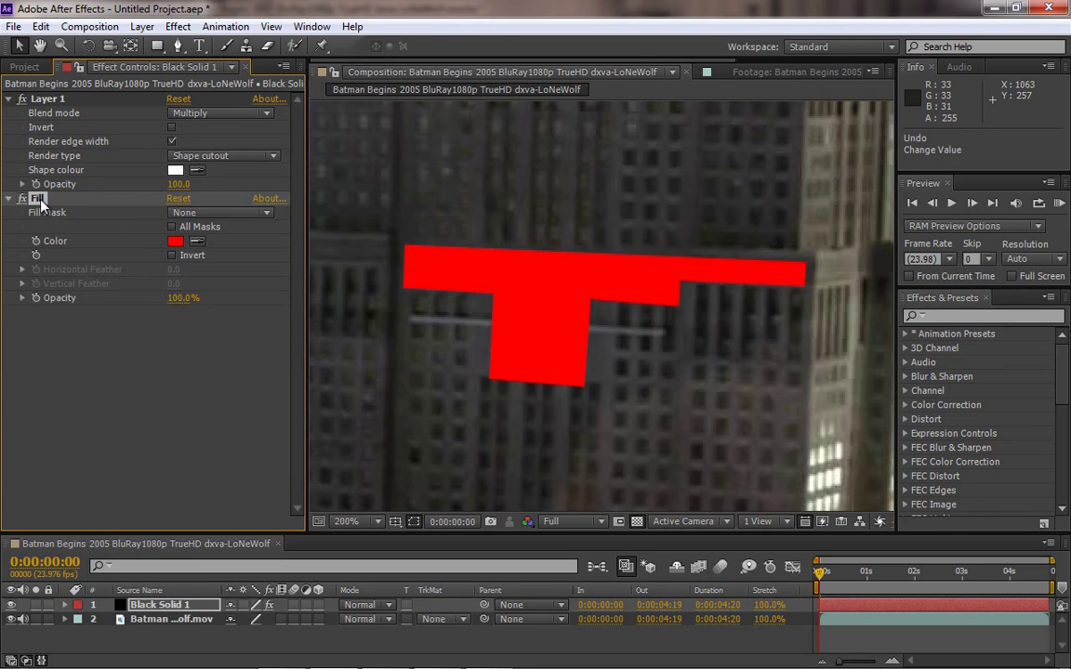
key(Delete)
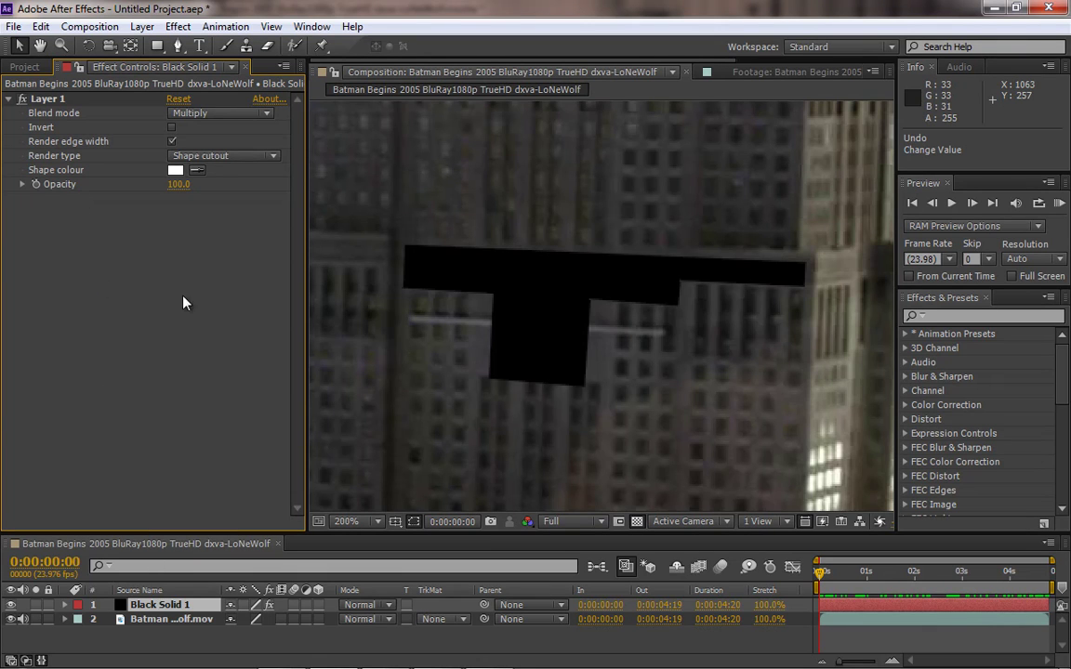
Add a Color Overlay layer style to the black solid
click(172, 608)
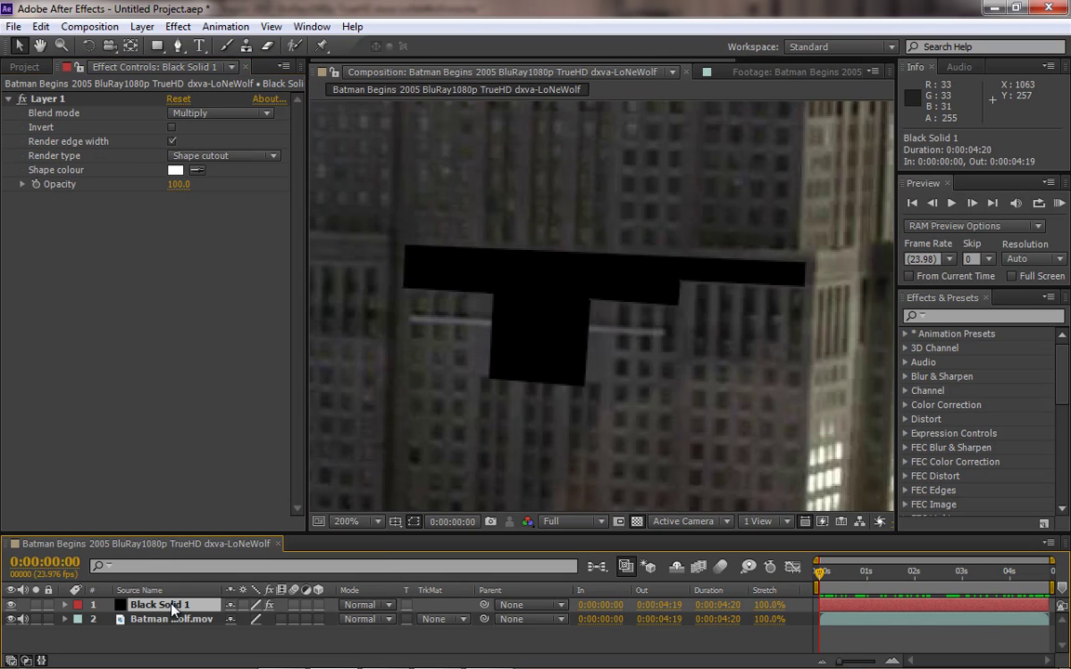
right_click(167, 609)
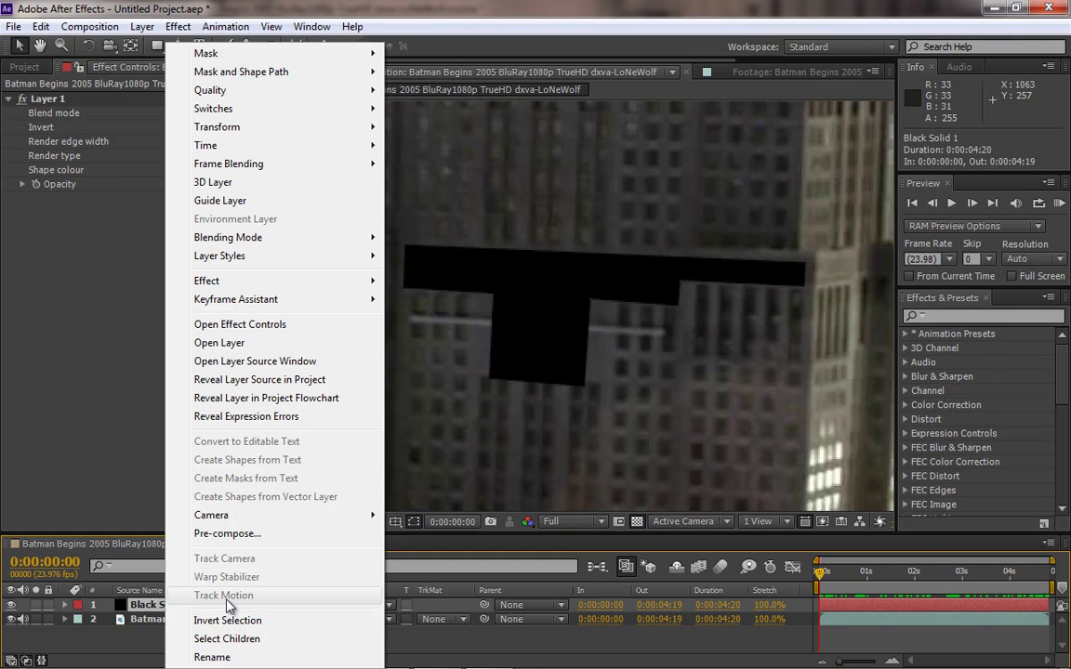
mouse_move(277, 254)
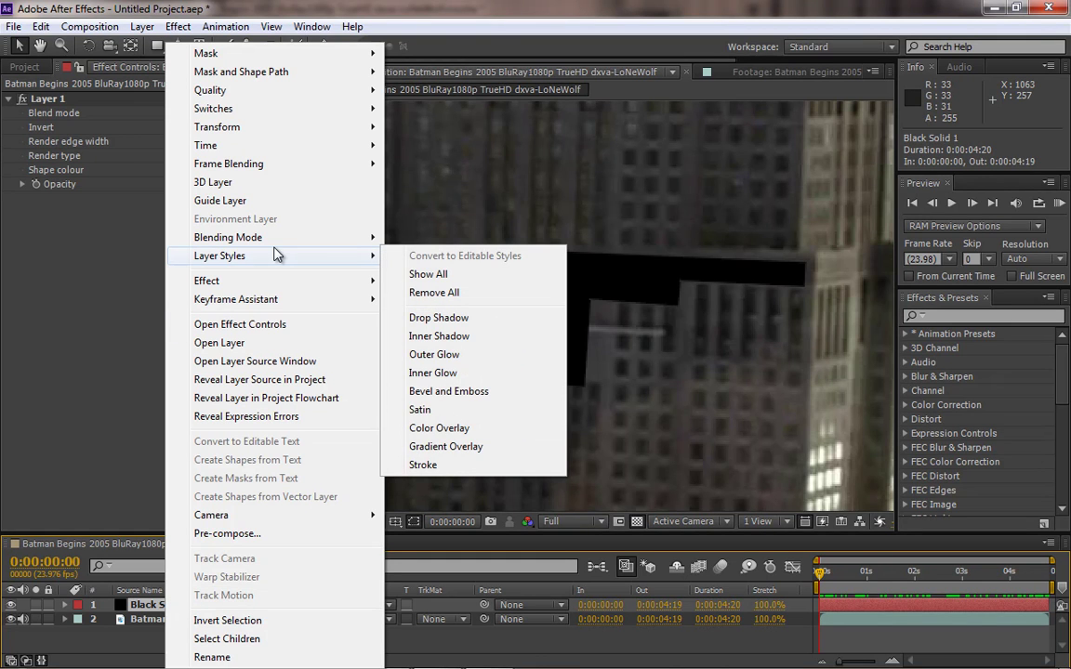
click(466, 432)
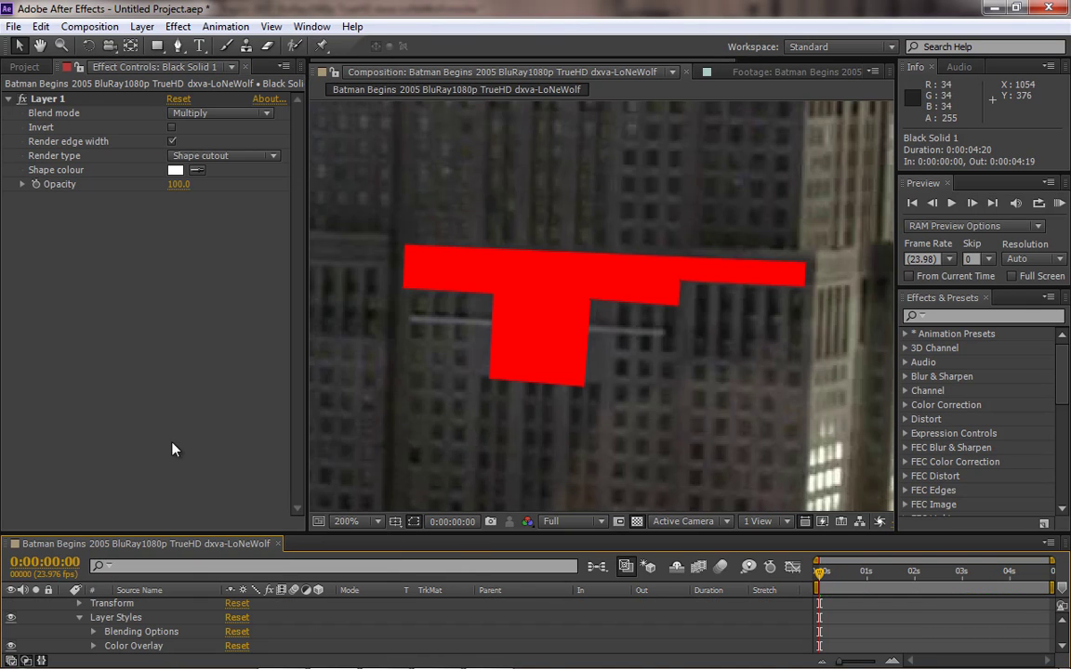
Sample the tower's facade as the Color Overlay colour, check the match at the last frame and return to the first frame
drag(133, 531, 133, 446)
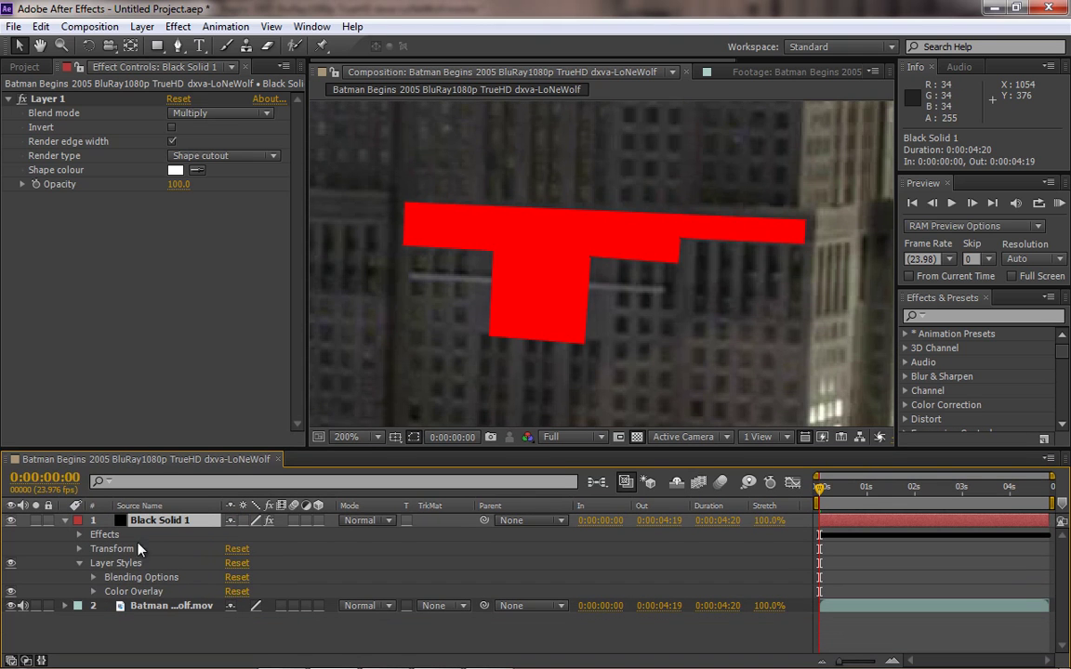
click(93, 592)
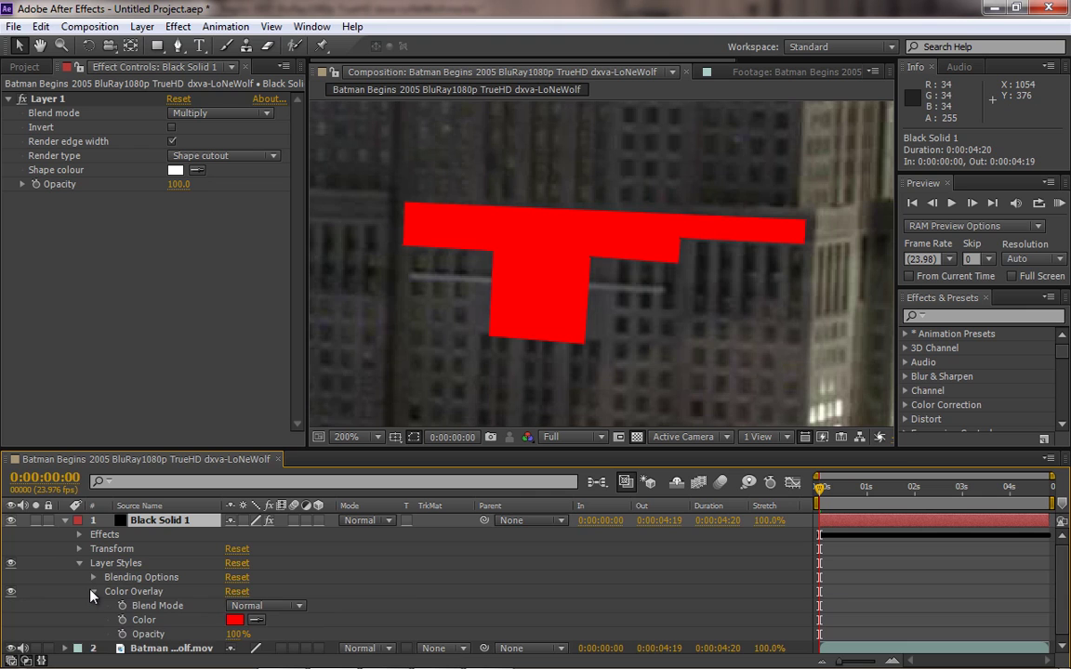
click(258, 615)
click(595, 310)
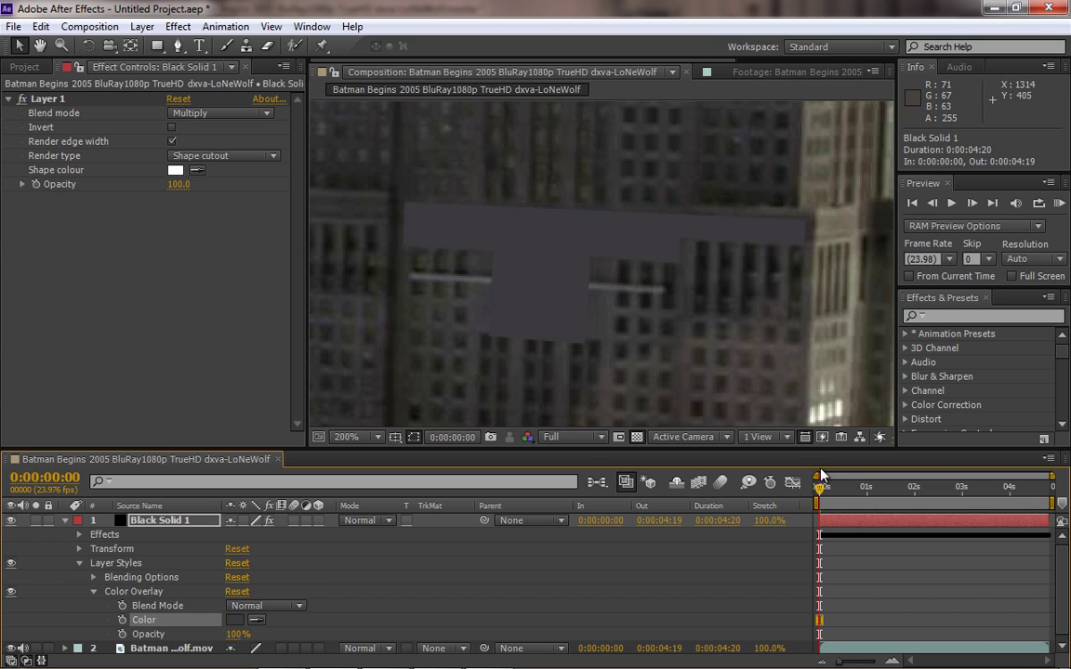
click(900, 488)
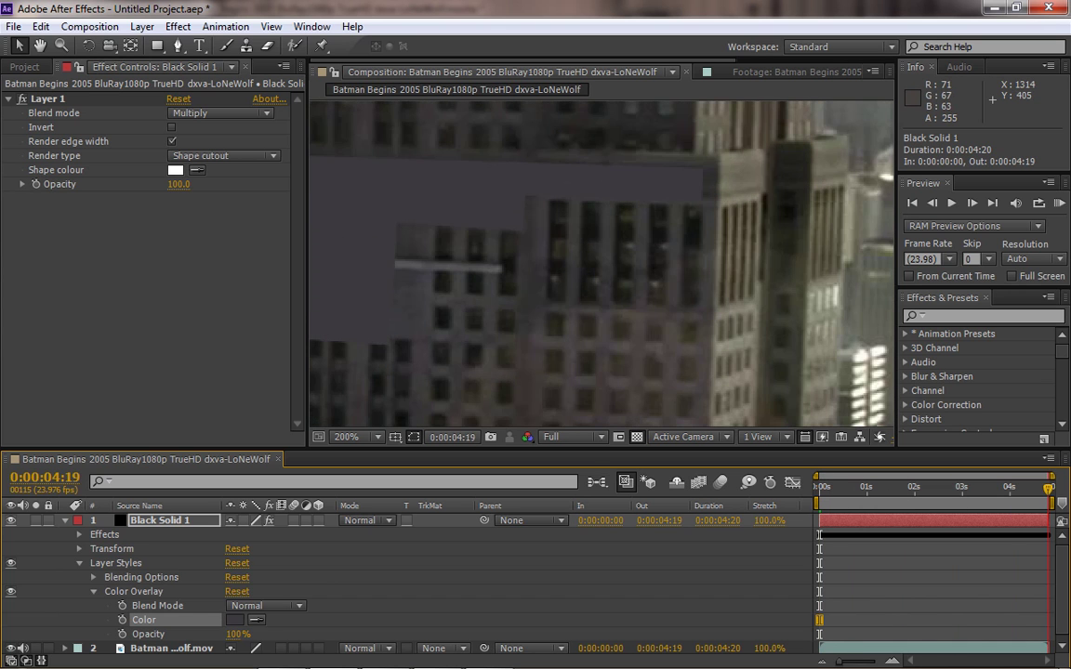
key(Home)
Resample the Color Overlay colour as a neutral dark grey from the facade and play the composition to check the match
click(255, 619)
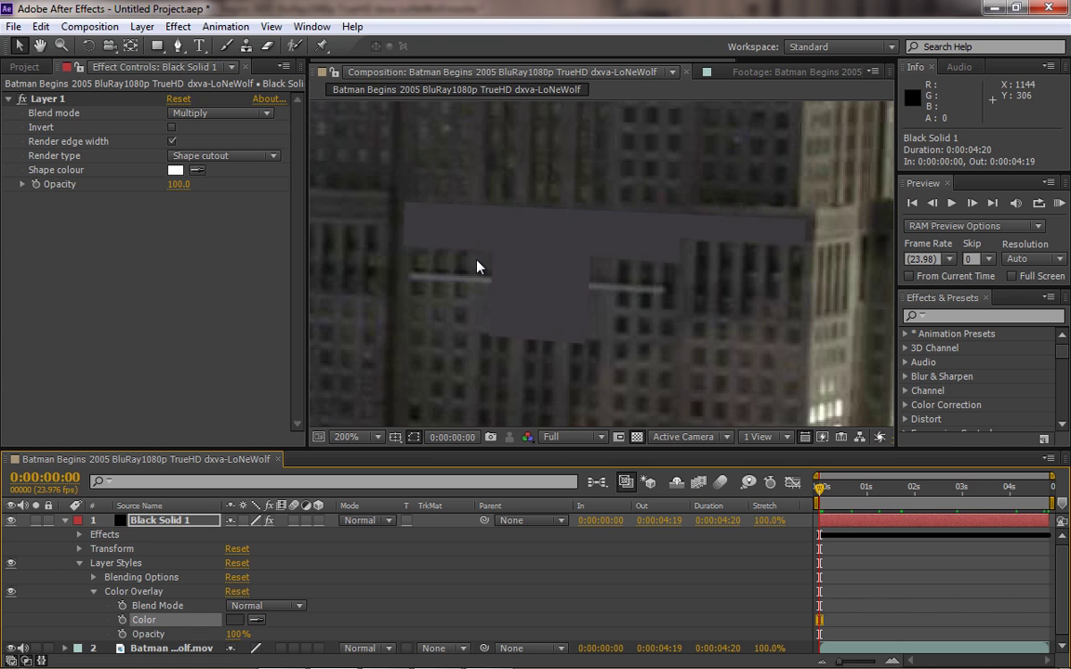
key(space)
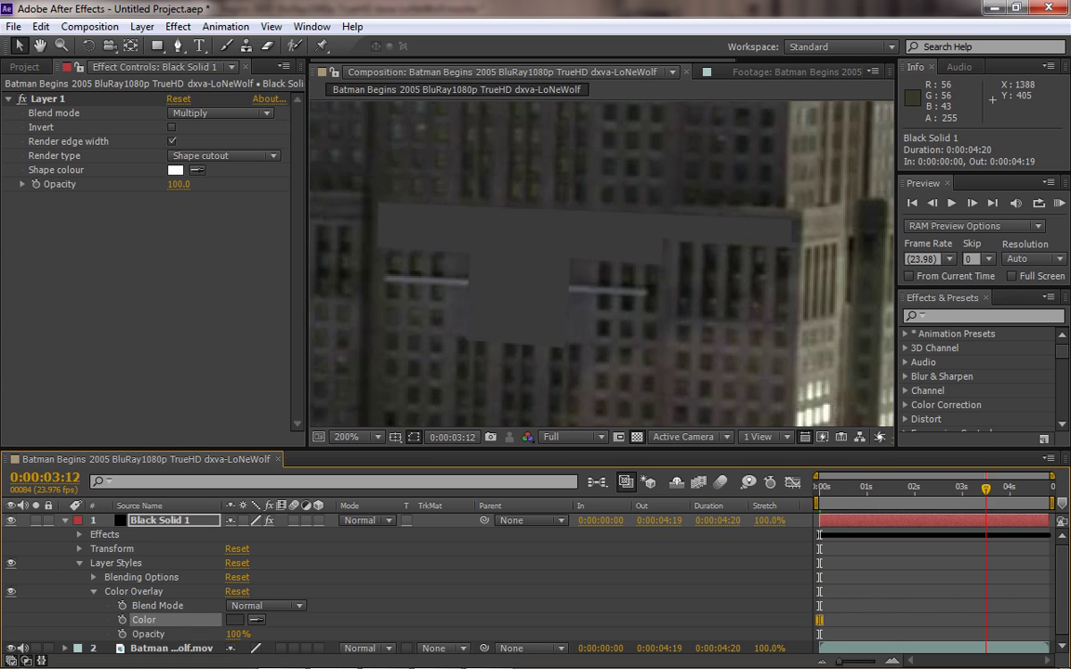
key(space)
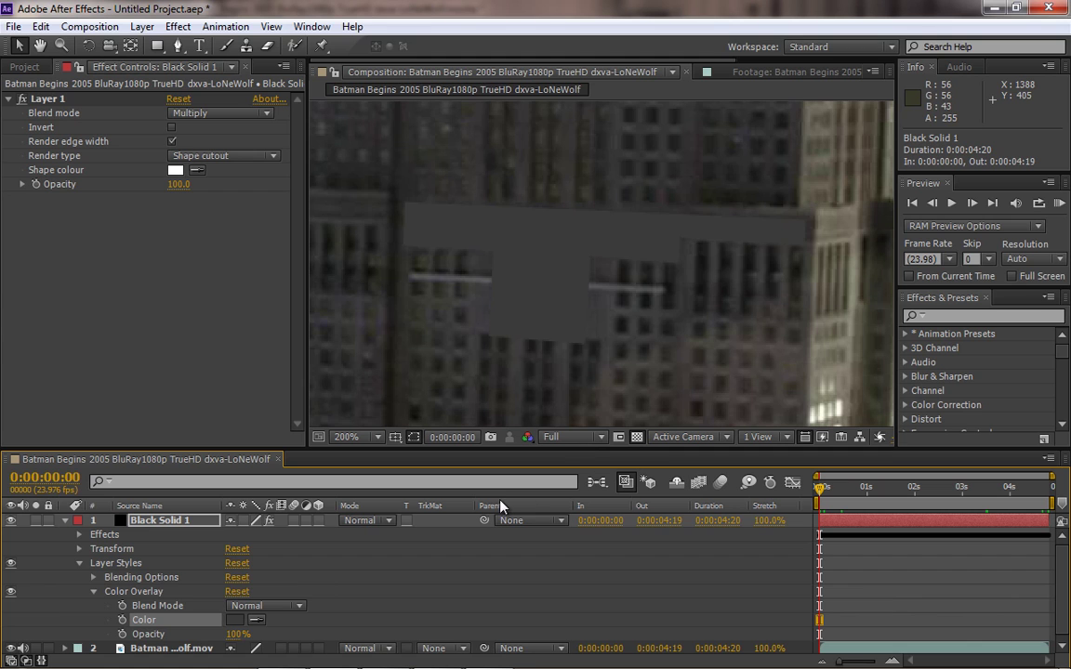